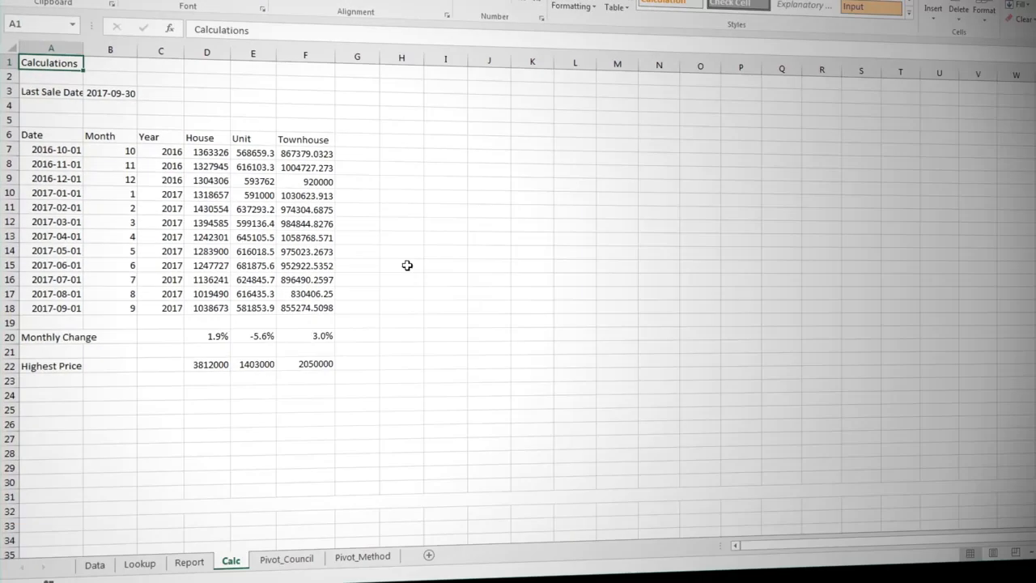
- Look through the workbook's Pivot_Council, Pivot_Method, Calc, Report, Lookup and Data sheets to review their unformatted headings and contents
{"action": "left_click", "coordinate": [286, 559]}
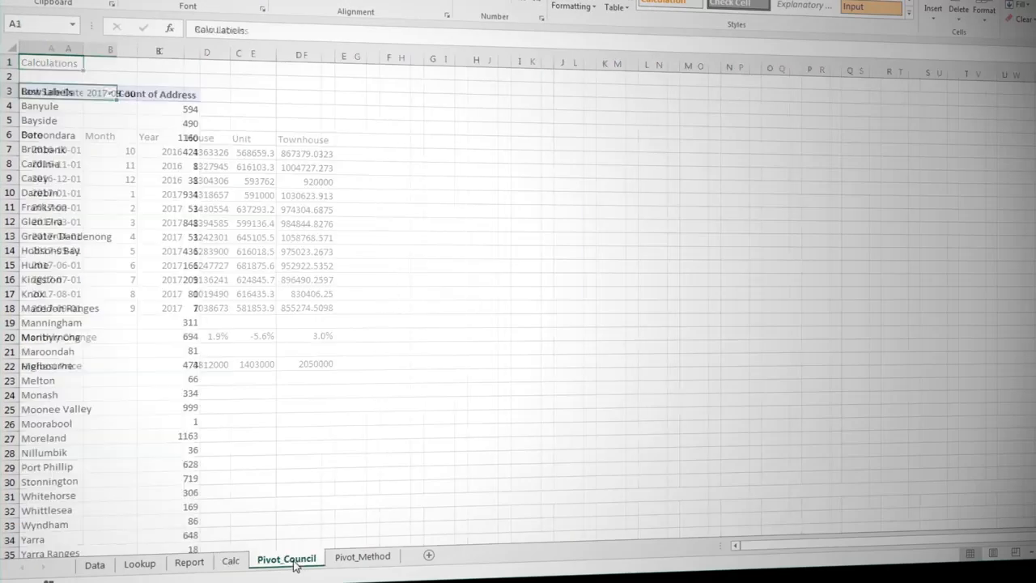
{"action": "left_click", "coordinate": [356, 557]}
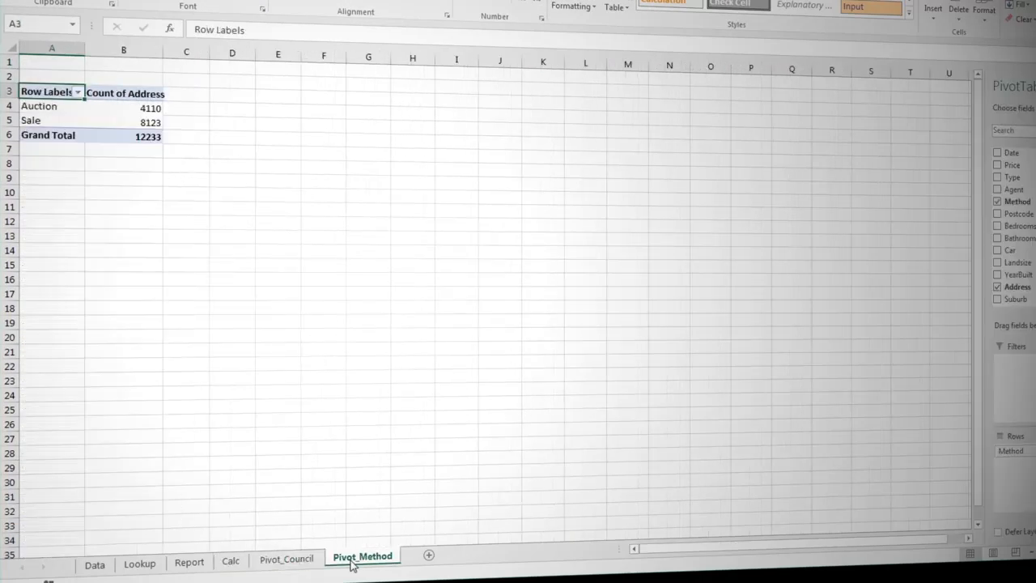
{"action": "left_click", "coordinate": [231, 562]}
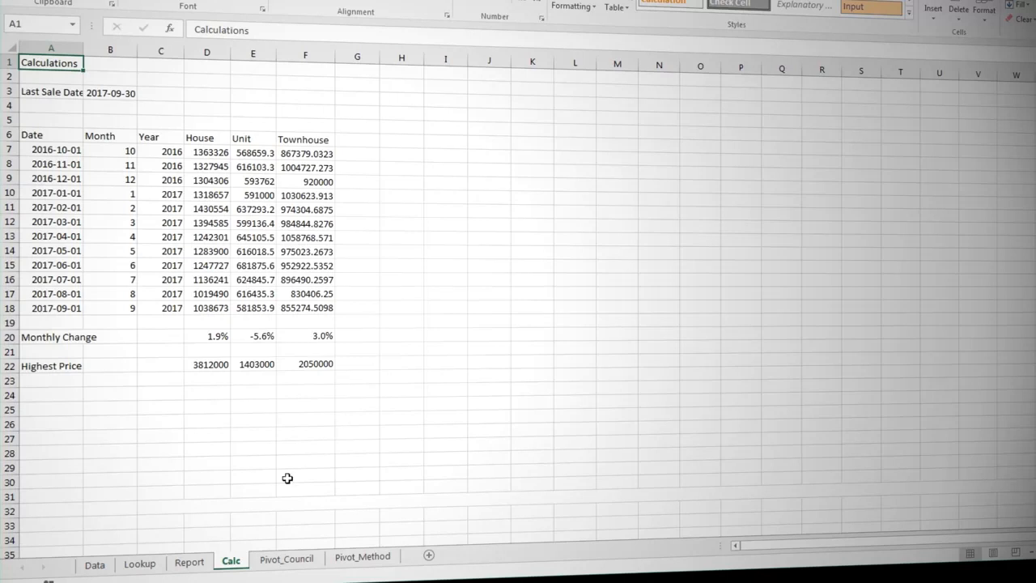
{"action": "left_click", "coordinate": [186, 564]}
{"action": "left_click", "coordinate": [144, 567]}
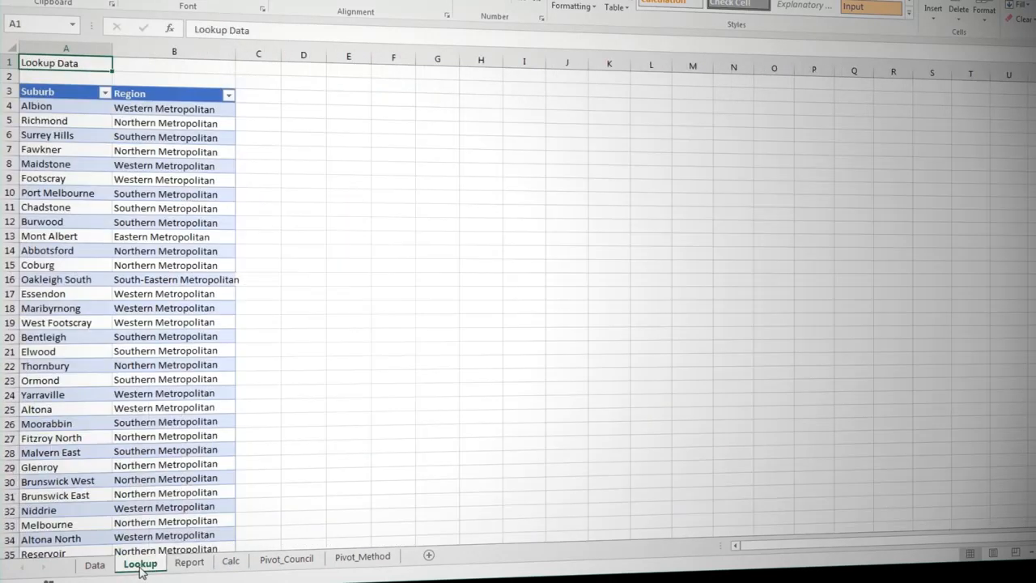
{"action": "left_click", "coordinate": [96, 567]}
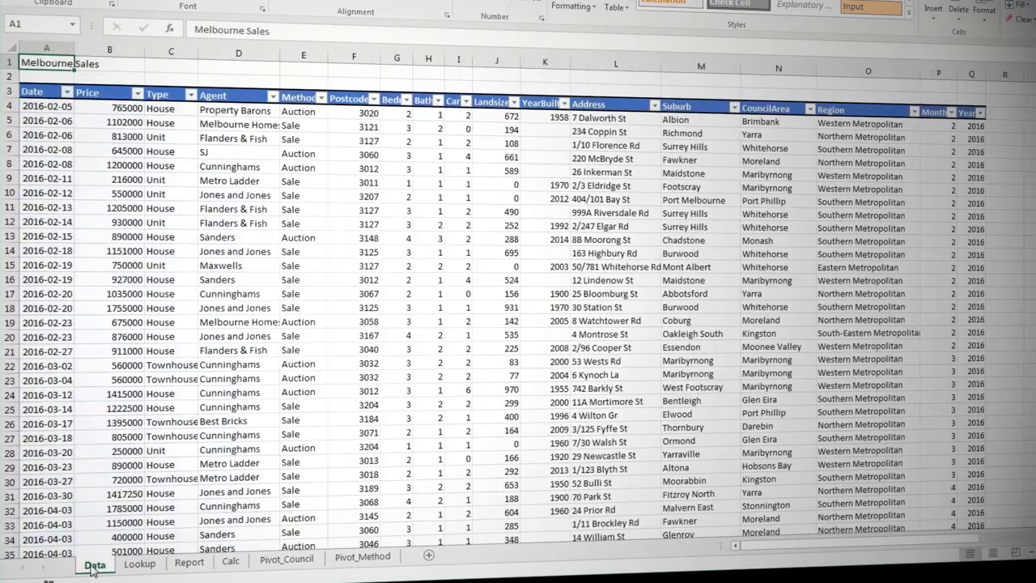
- Apply the Title cell style to the heading in cell A1 of the Lookup sheet and of the Data sheet
{"action": "left_click", "coordinate": [142, 564]}
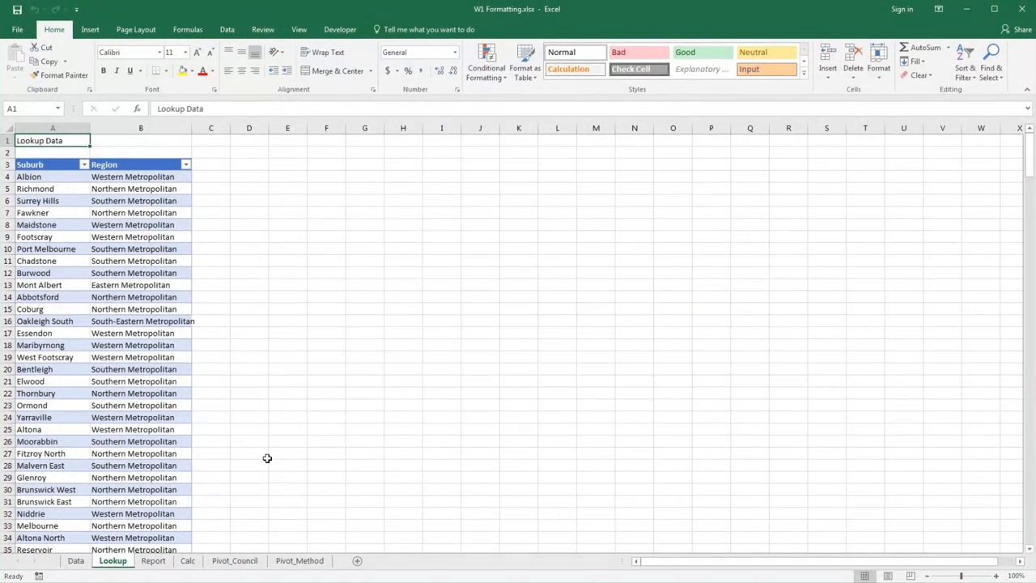
{"action": "left_click", "coordinate": [803, 73]}
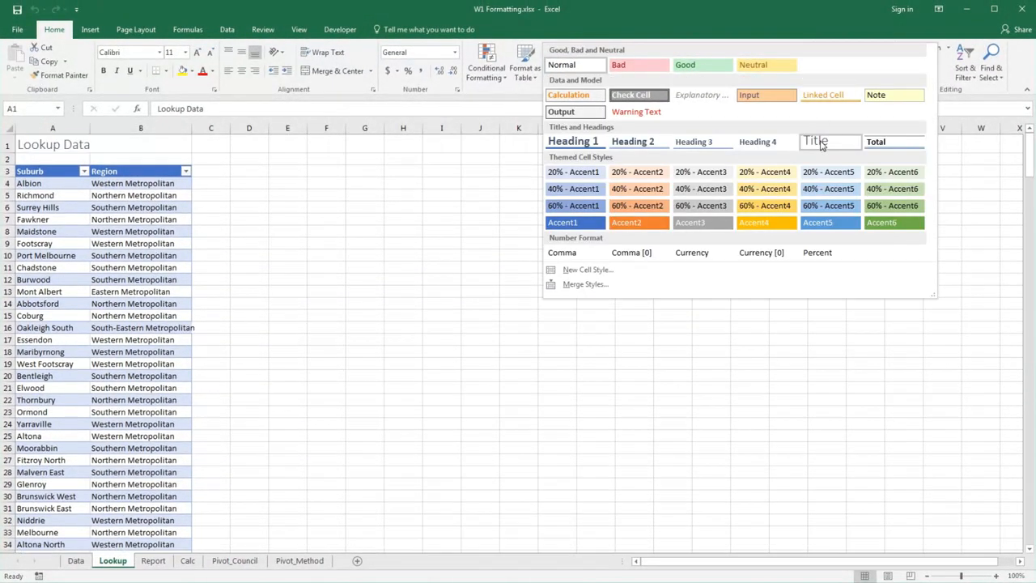
{"action": "left_click", "coordinate": [814, 141]}
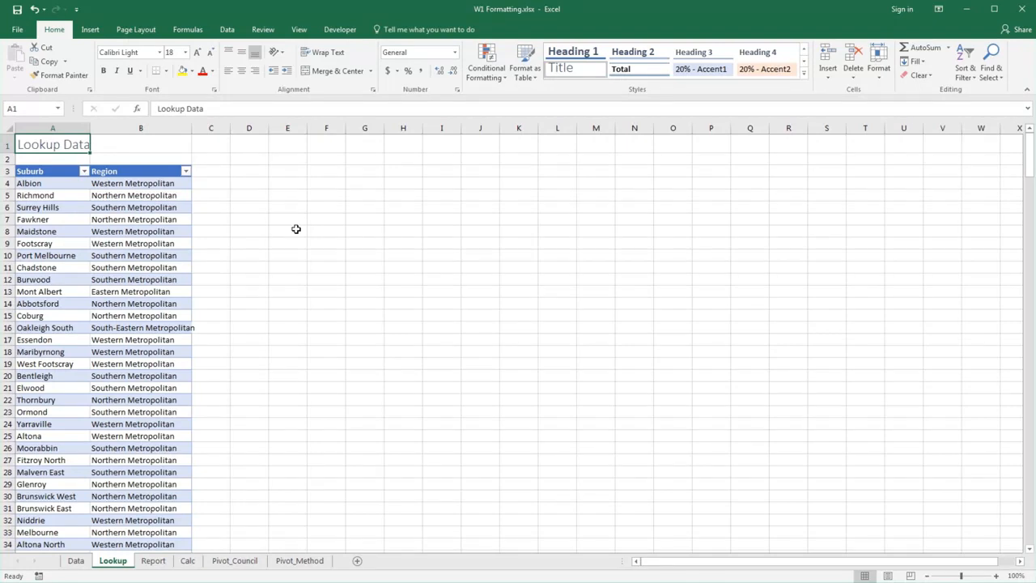
{"action": "left_click", "coordinate": [76, 561]}
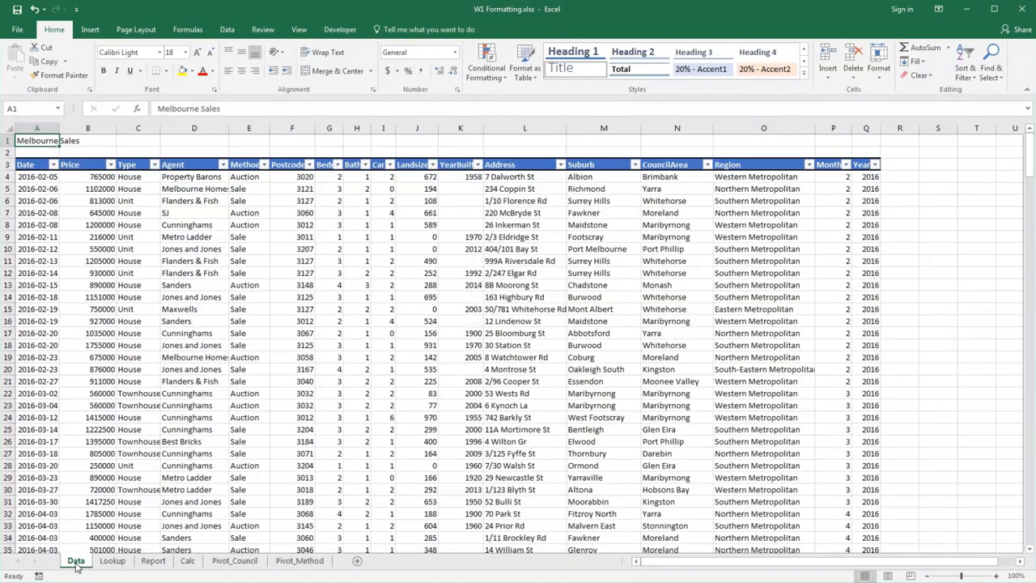
{"action": "left_click", "coordinate": [803, 72]}
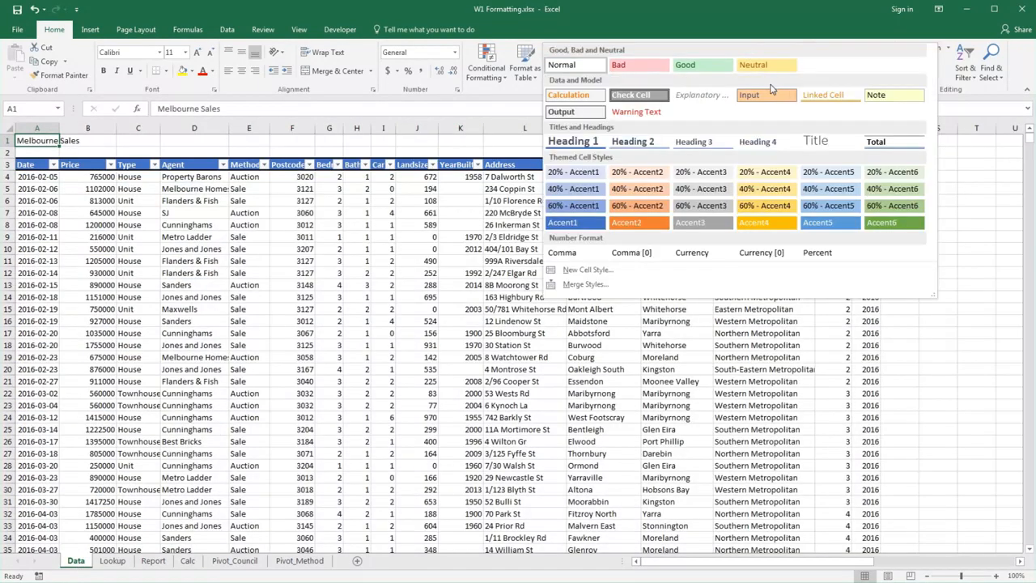
{"action": "left_click", "coordinate": [814, 142]}
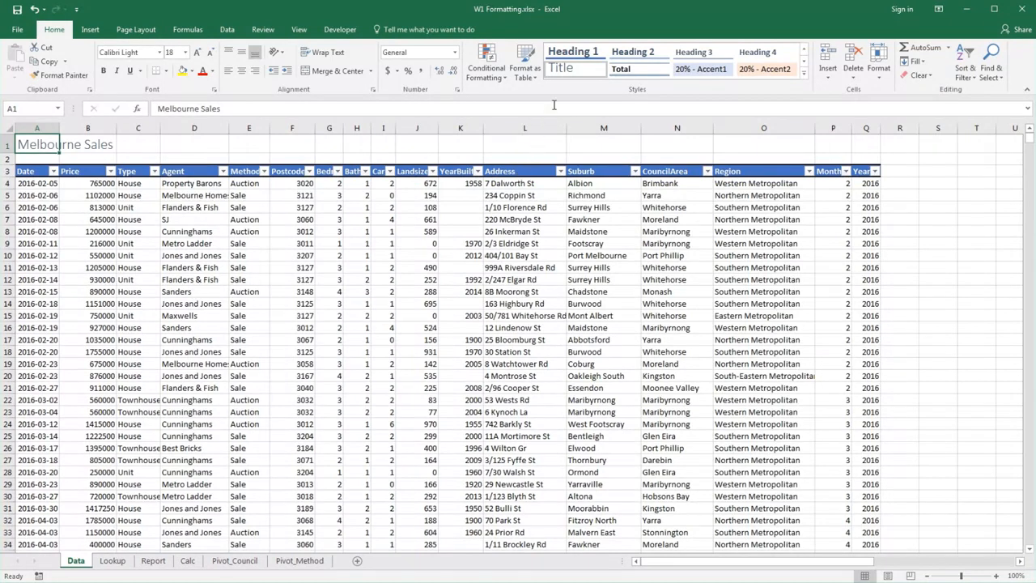
- Modify the Title cell style to a bold 20-point font and check the heading on the Lookup sheet
{"action": "right_click", "coordinate": [582, 70]}
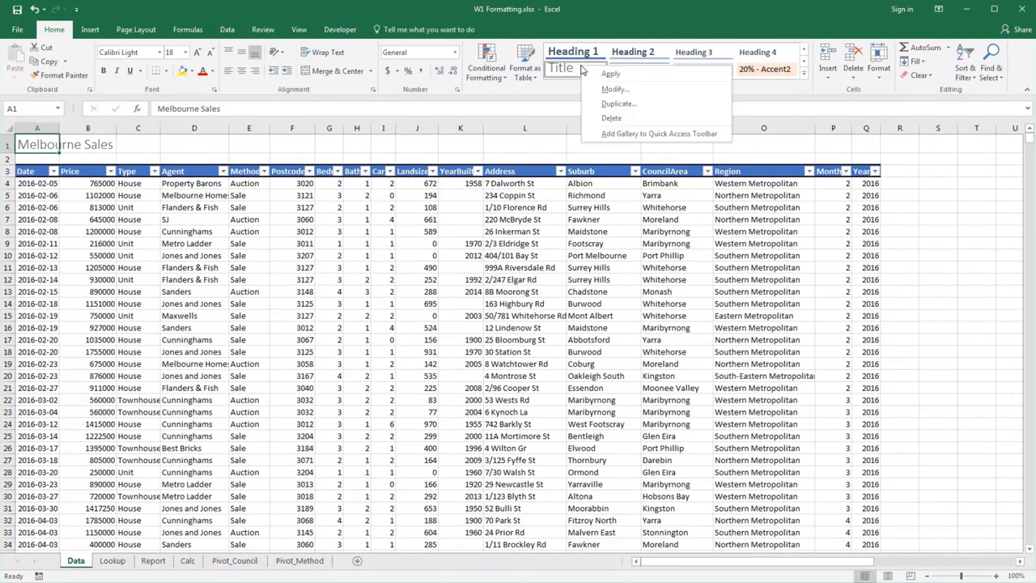
{"action": "left_click", "coordinate": [613, 89]}
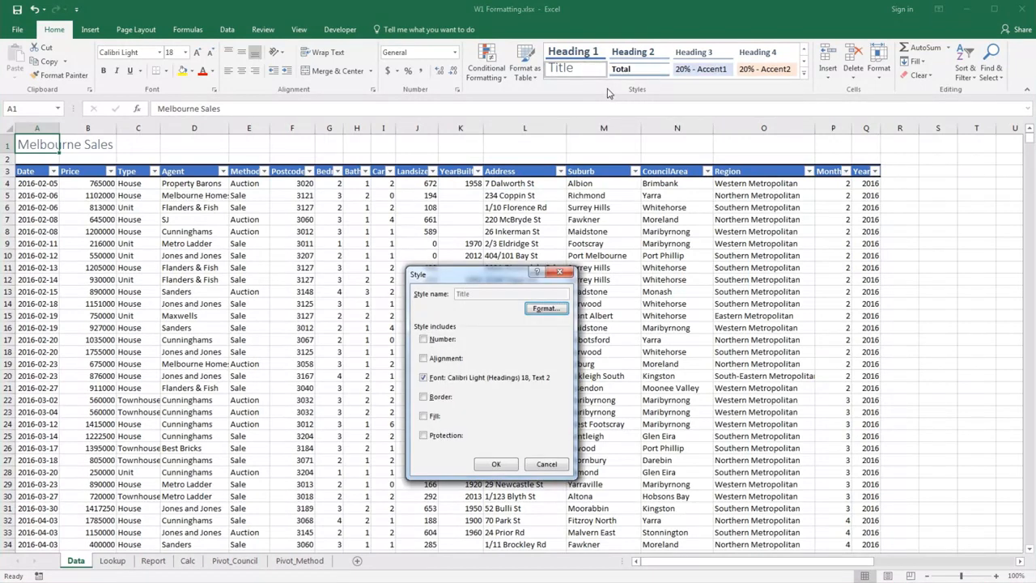
{"action": "left_click", "coordinate": [548, 309]}
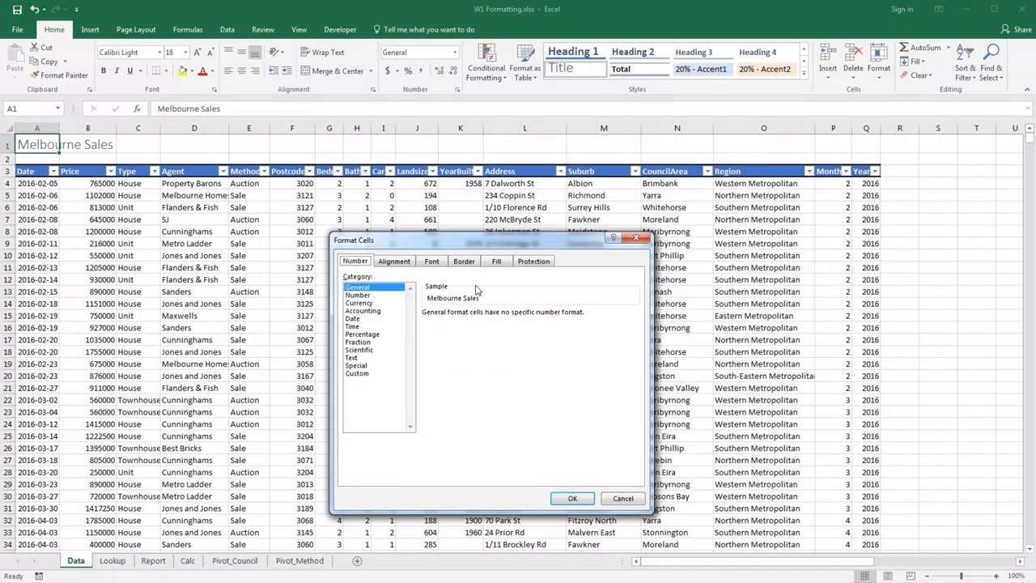
{"action": "left_click", "coordinate": [434, 262]}
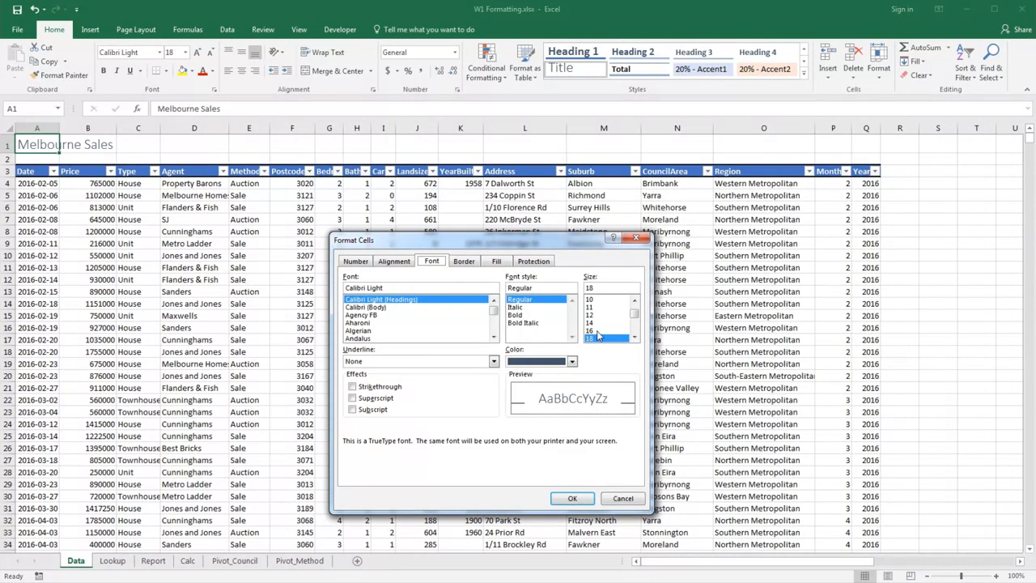
{"action": "left_click", "coordinate": [635, 338]}
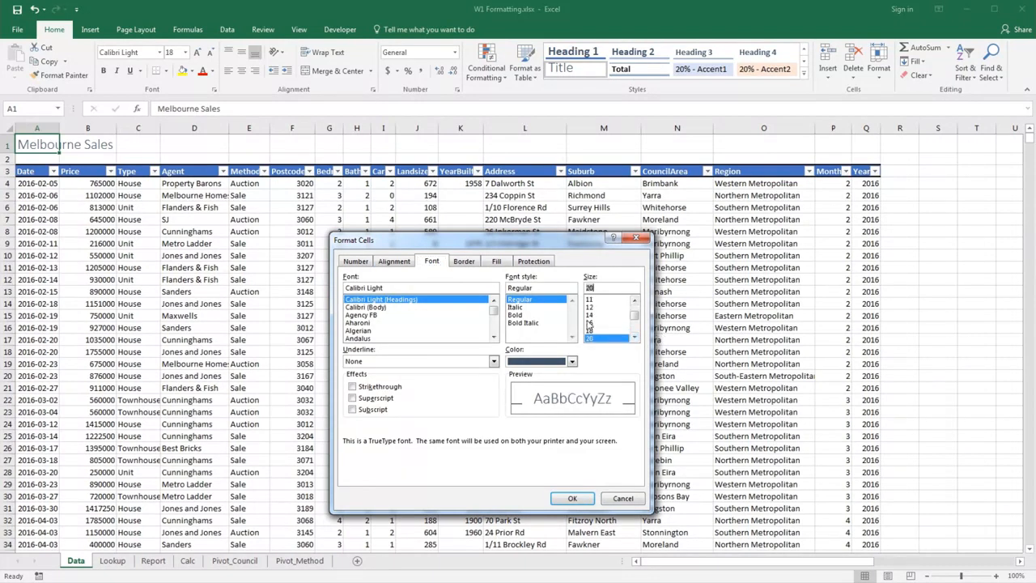
{"action": "left_click", "coordinate": [599, 338]}
{"action": "left_click", "coordinate": [532, 315]}
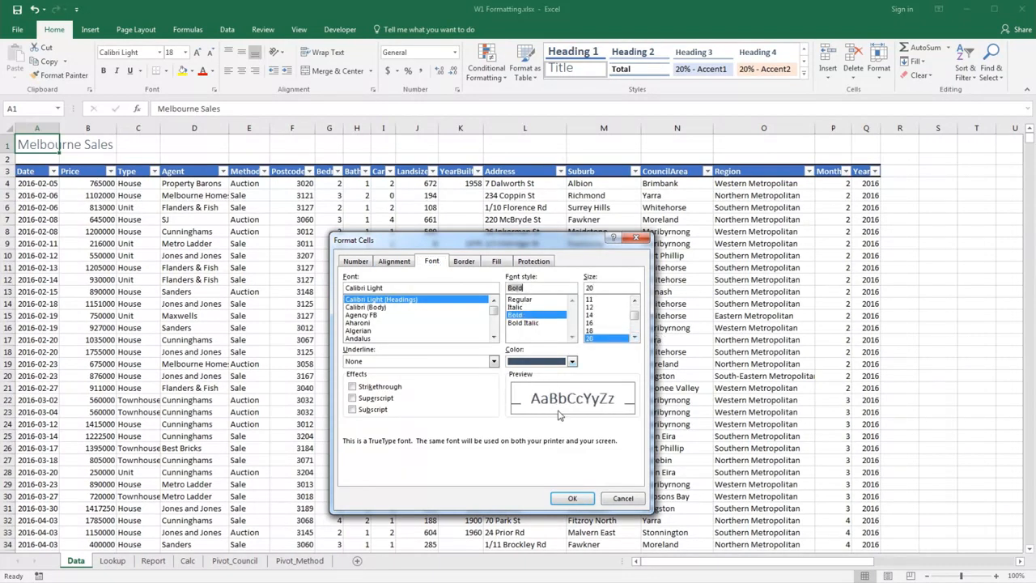
{"action": "left_click", "coordinate": [572, 498]}
{"action": "left_click", "coordinate": [494, 464]}
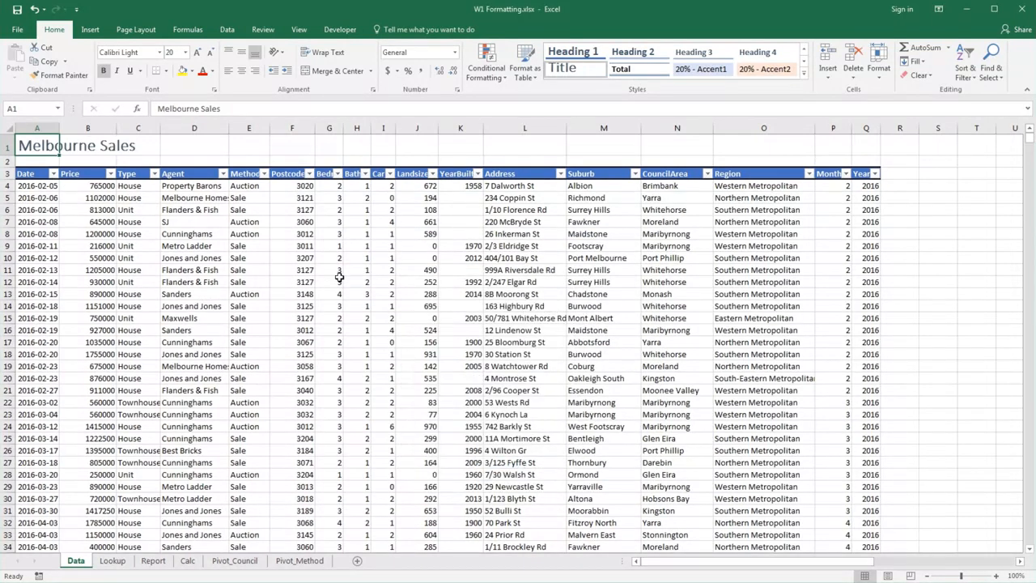
{"action": "left_click", "coordinate": [113, 562]}
{"action": "left_click", "coordinate": [75, 561]}
- Apply the Accent1 cell style to all of row 1 on the Data sheet and set its font size to 28
{"action": "left_click", "coordinate": [8, 146]}
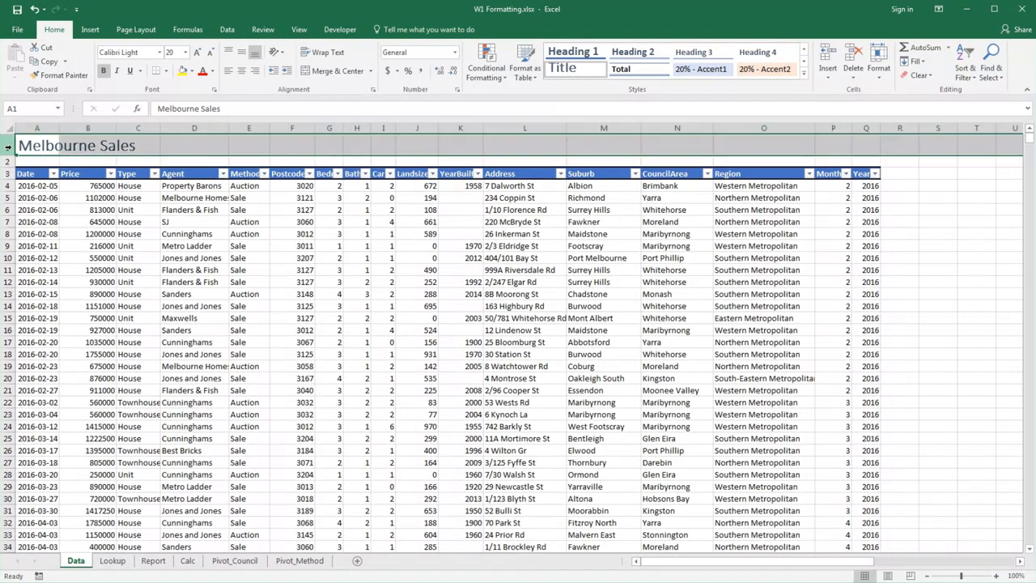
{"action": "left_click", "coordinate": [803, 73]}
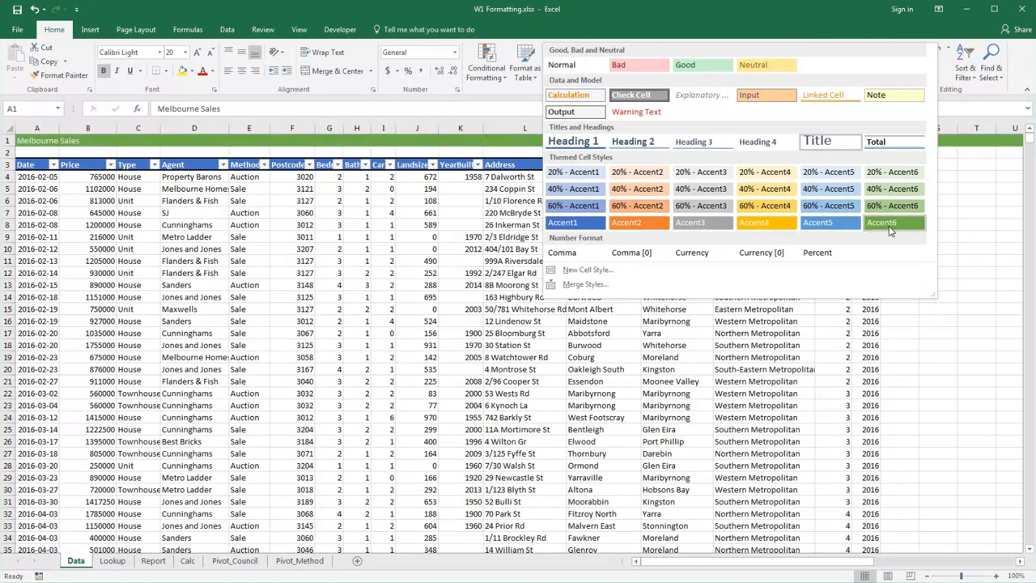
{"action": "left_click", "coordinate": [565, 224]}
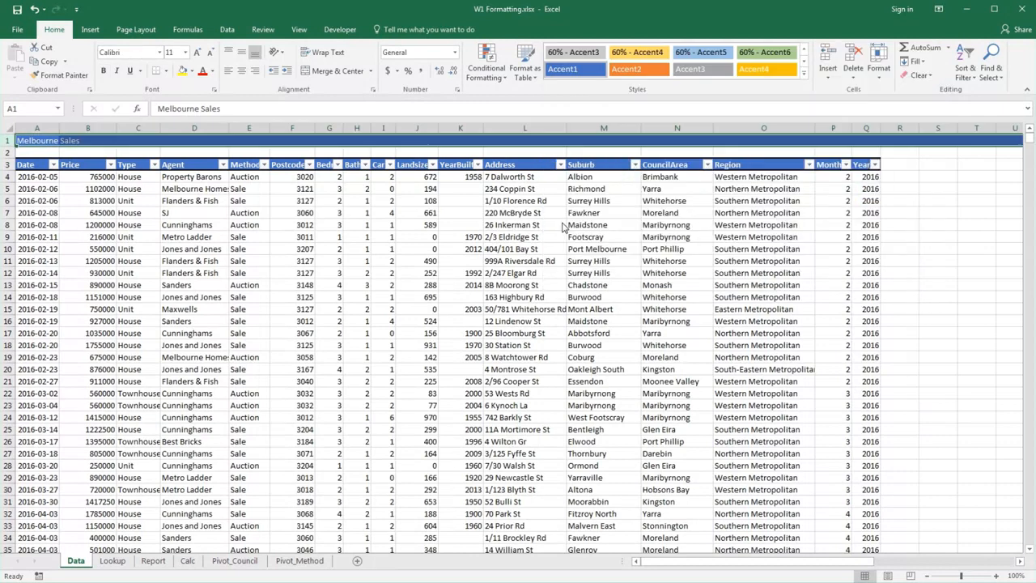
{"action": "left_click", "coordinate": [185, 51]}
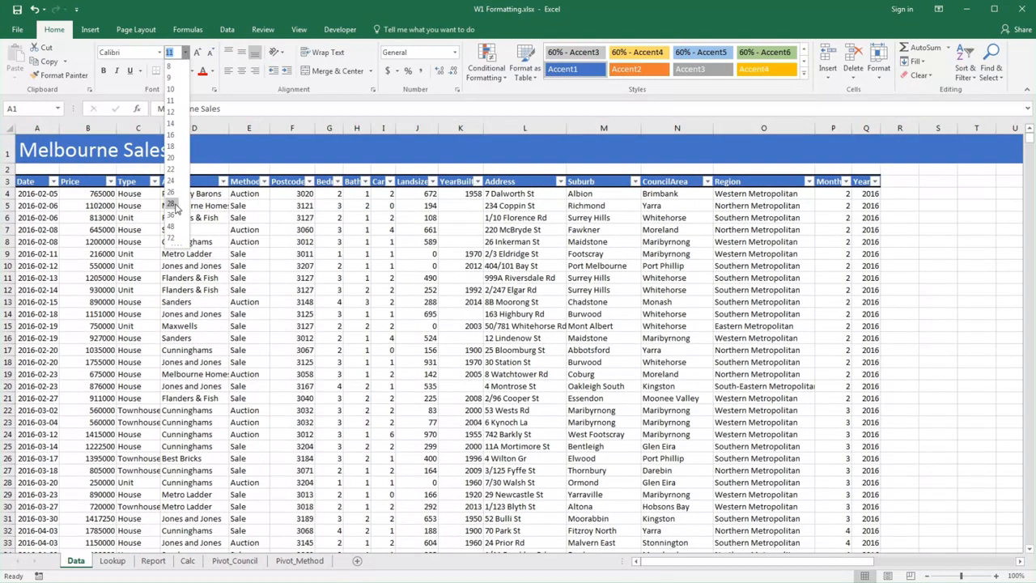
{"action": "left_click", "coordinate": [171, 203]}
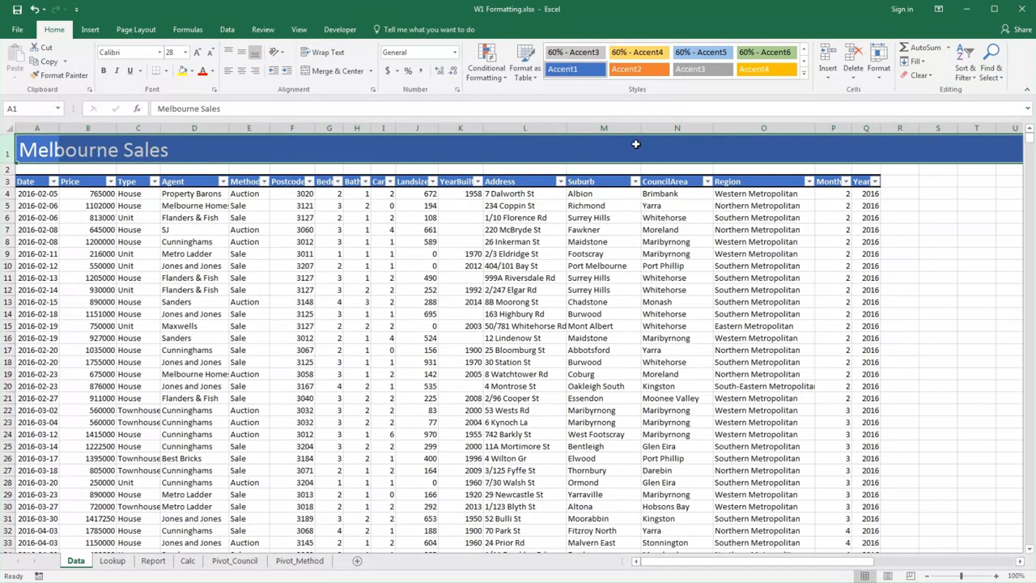
- Create a new cell style named "Main Title" from the formatting of the Melbourne Sales heading row
{"action": "left_click", "coordinate": [805, 73]}
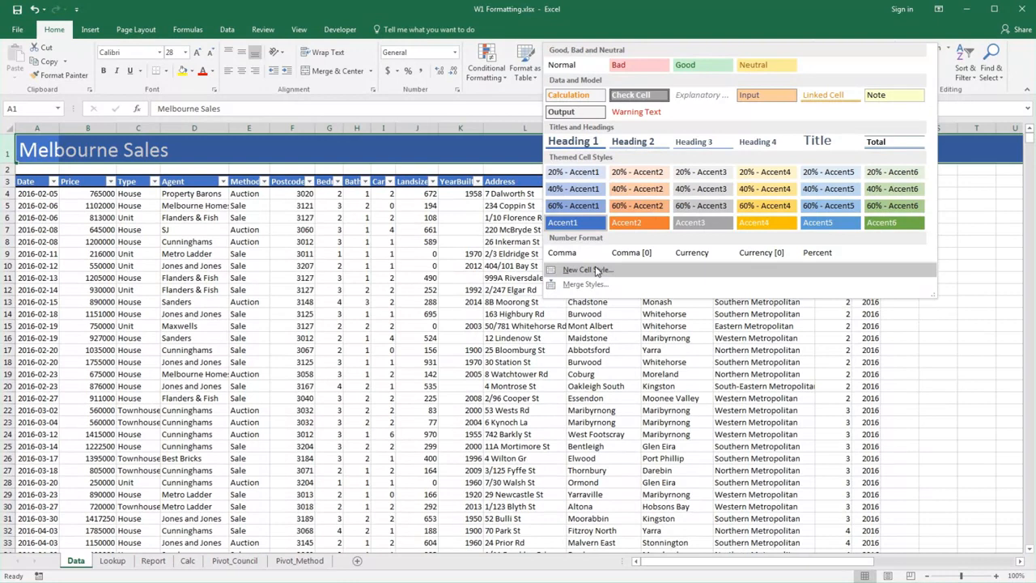
{"action": "left_click", "coordinate": [596, 271]}
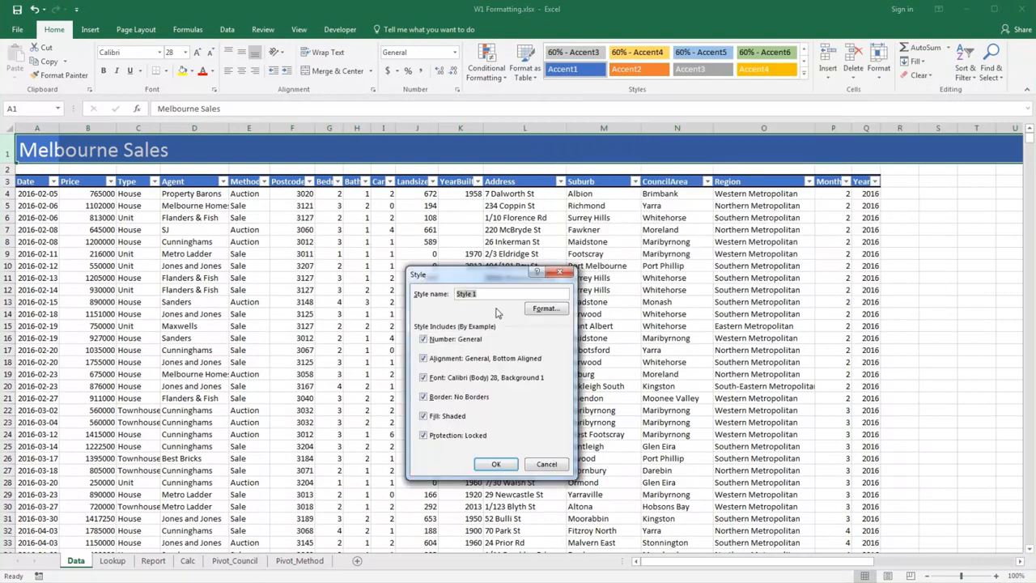
{"action": "type", "text": "Main Title"}
{"action": "left_click", "coordinate": [496, 464]}
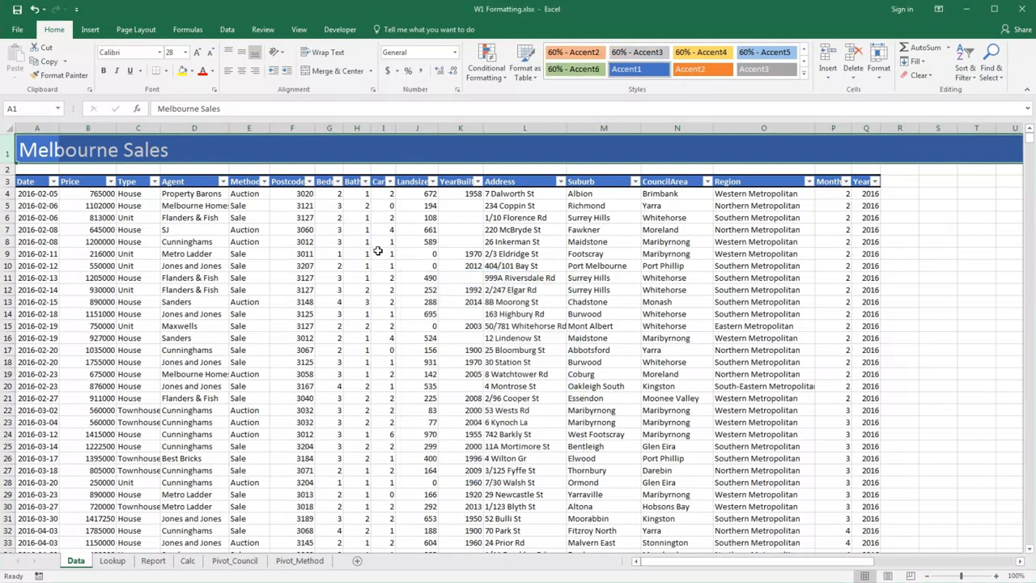
- Group the Lookup and Report sheets and apply the Main Title style to row 1 on both
{"action": "left_click", "coordinate": [113, 560]}
{"action": "left_click", "coordinate": [155, 562], "text": "ctrl"}
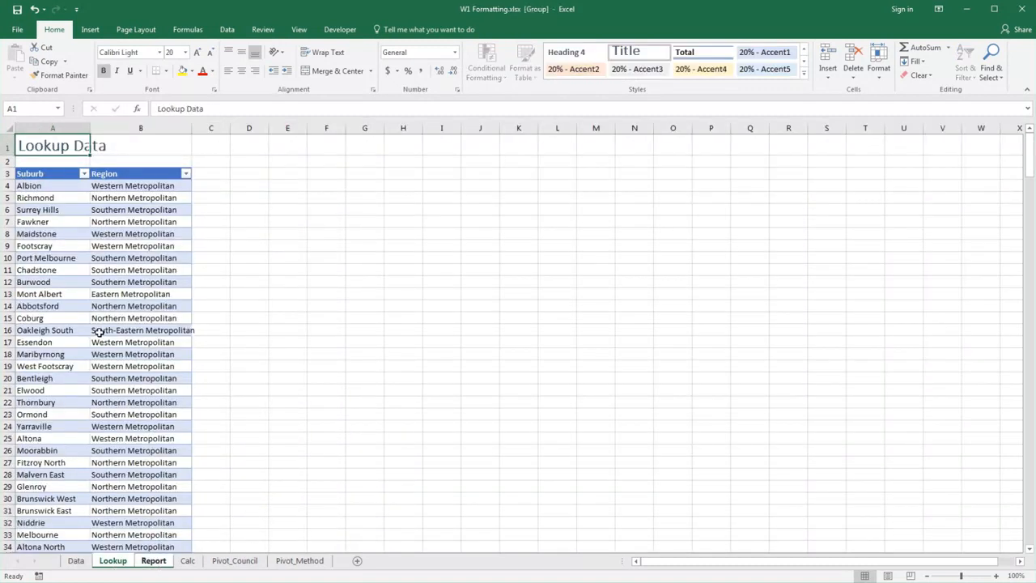
{"action": "left_click", "coordinate": [7, 145]}
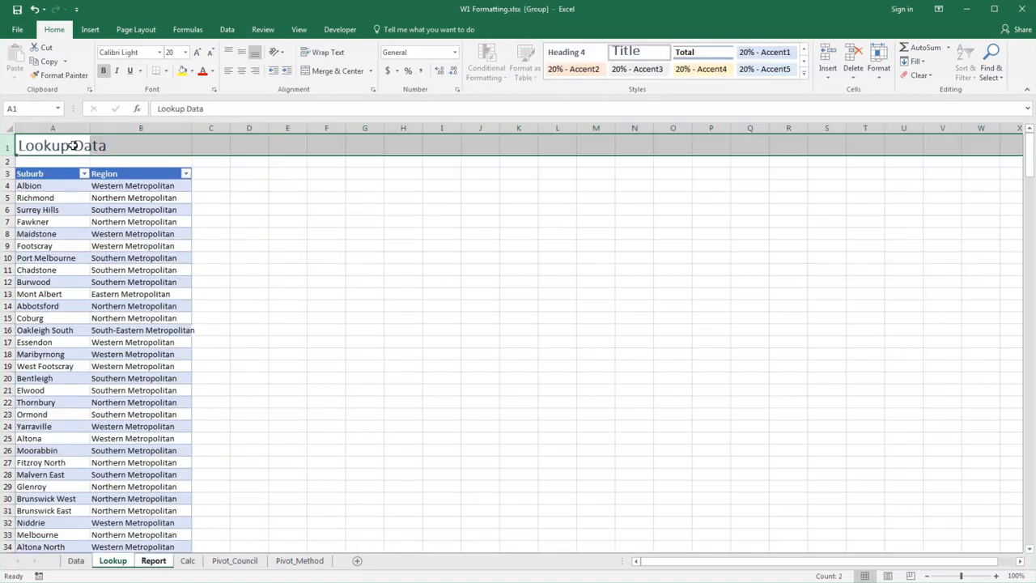
{"action": "left_click", "coordinate": [805, 75]}
{"action": "left_click", "coordinate": [582, 68]}
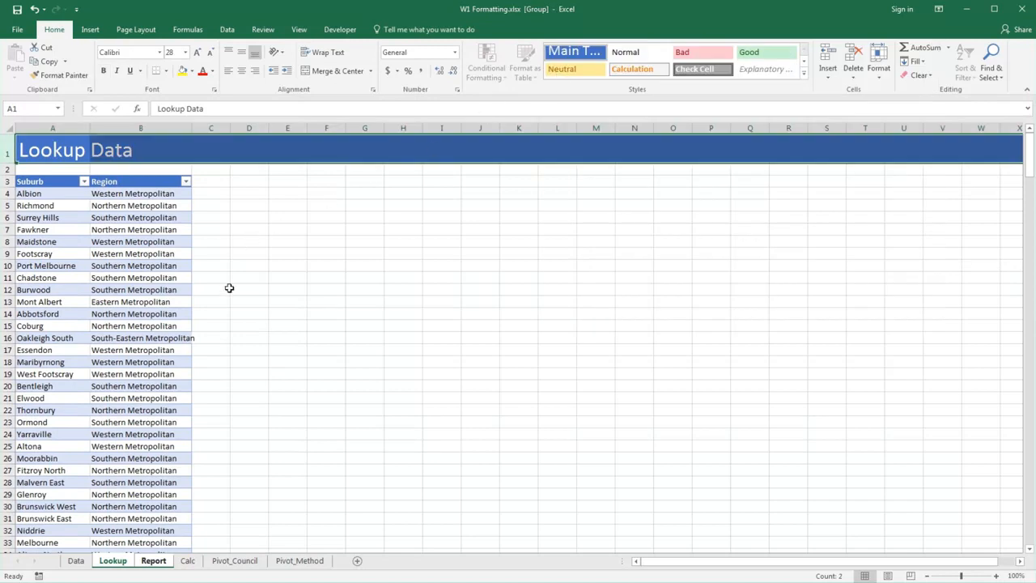
- Center the Melbourne Sales heading on the Data sheet across A1:Q1 with Center Across Selection, without merging cells
{"action": "left_click", "coordinate": [76, 560]}
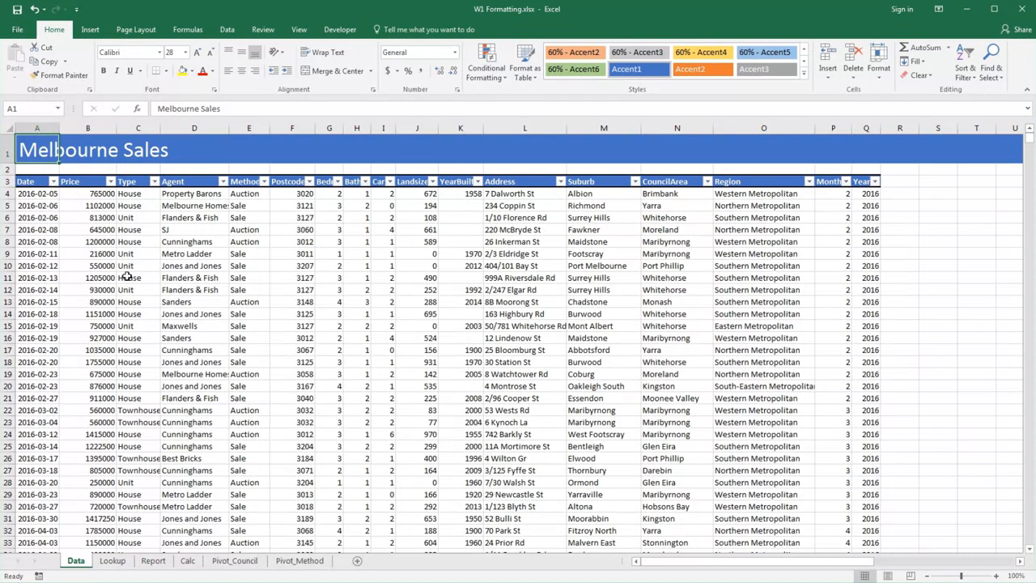
{"action": "left_click_drag", "start_coordinate": [75, 147], "coordinate": [880, 151]}
{"action": "right_click", "coordinate": [634, 149]}
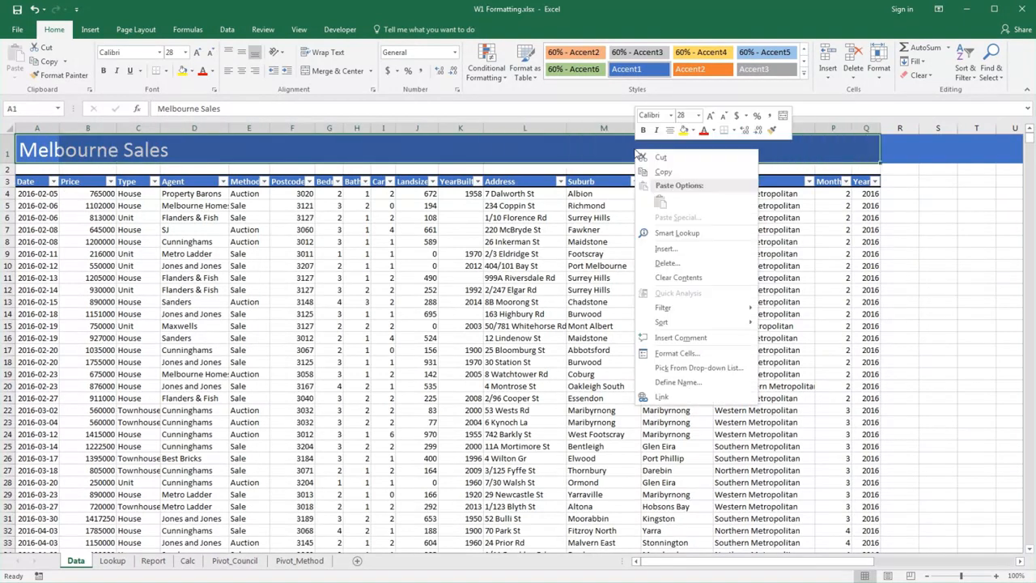
{"action": "left_click", "coordinate": [666, 354]}
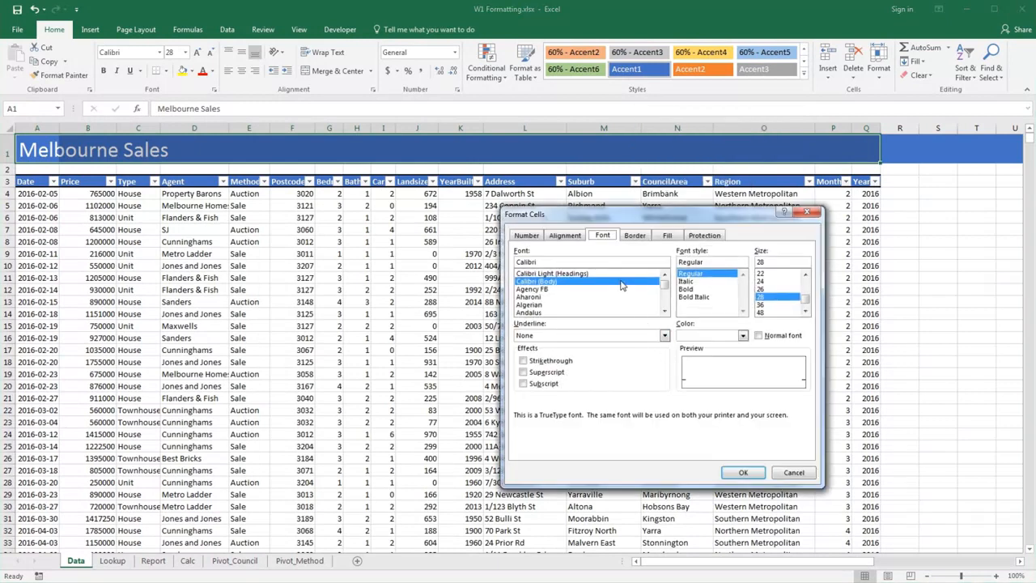
{"action": "left_click", "coordinate": [570, 237]}
{"action": "left_click", "coordinate": [572, 274]}
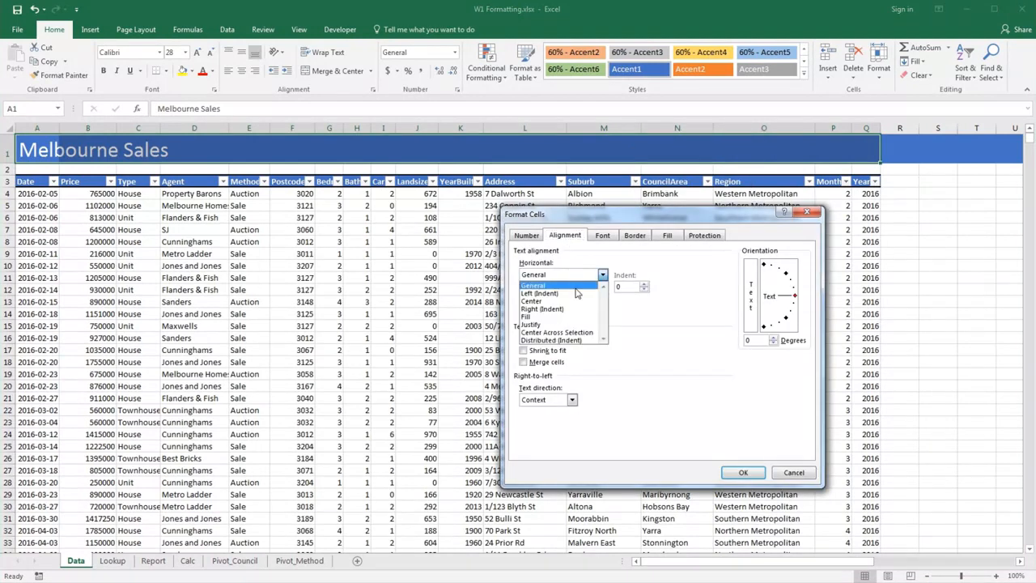
{"action": "left_click", "coordinate": [578, 332]}
{"action": "left_click", "coordinate": [742, 472]}
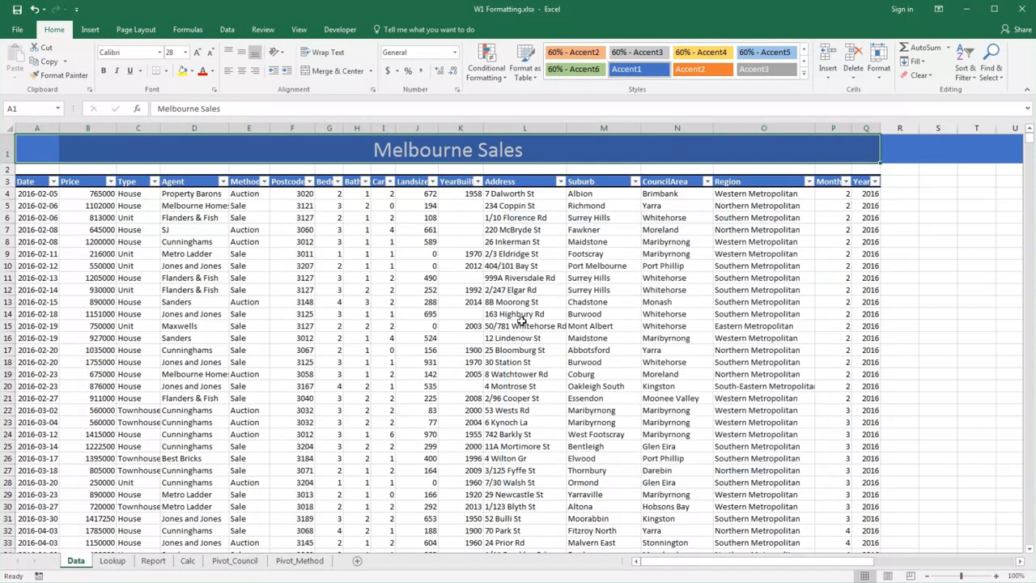
{"action": "key", "text": "ctrl+Home"}
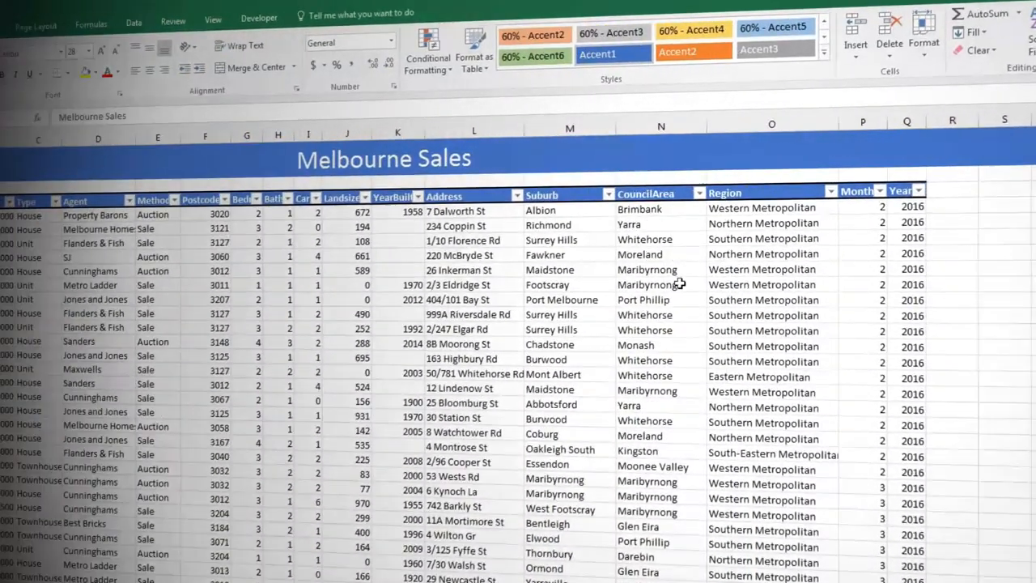
- Apply the Output cell style to the Region, Month and Year columns of the sales table on the Data sheet
{"action": "left_click_drag", "start_coordinate": [770, 194], "coordinate": [911, 189]}
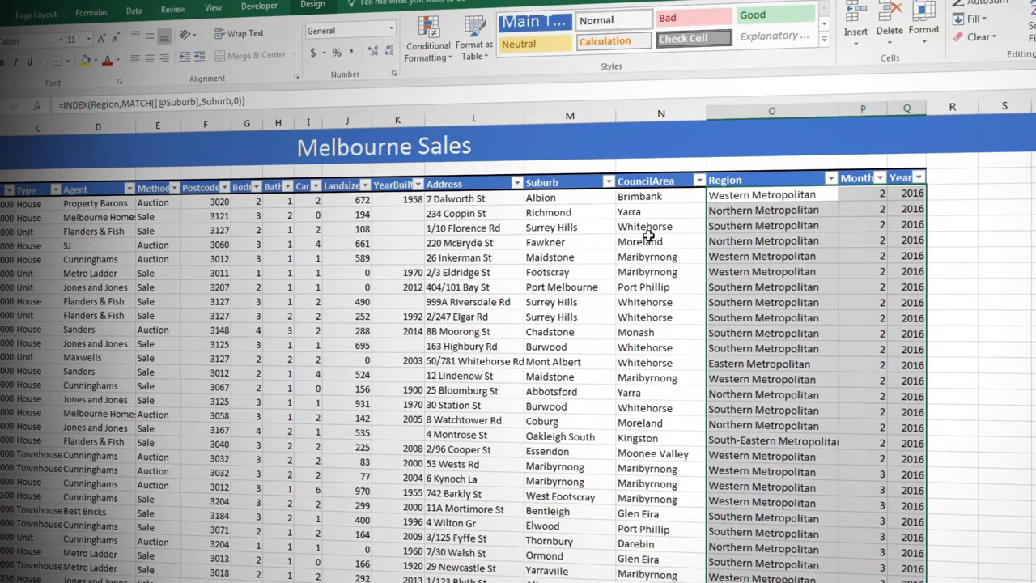
{"action": "left_click", "coordinate": [823, 41]}
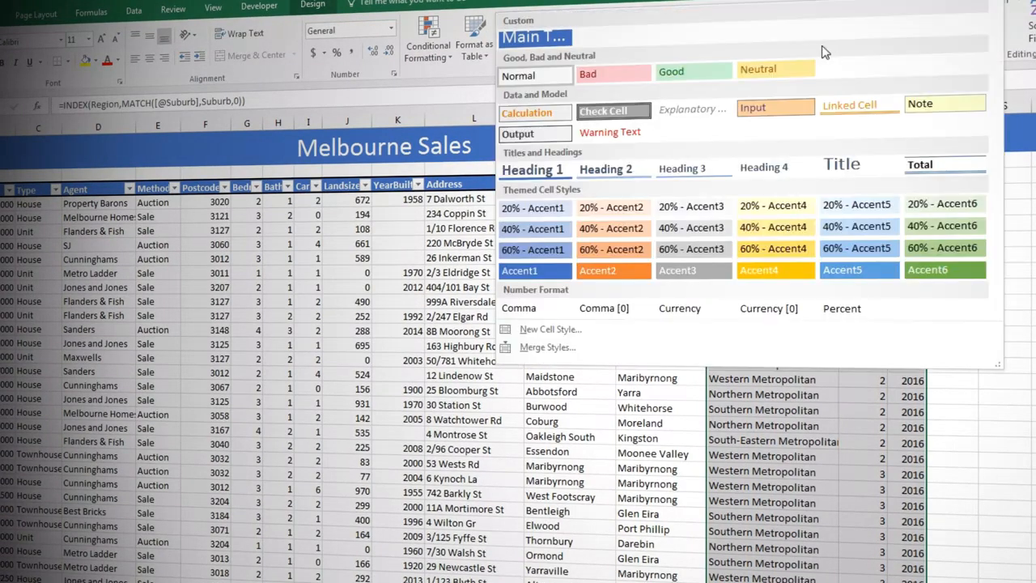
{"action": "left_click", "coordinate": [523, 133]}
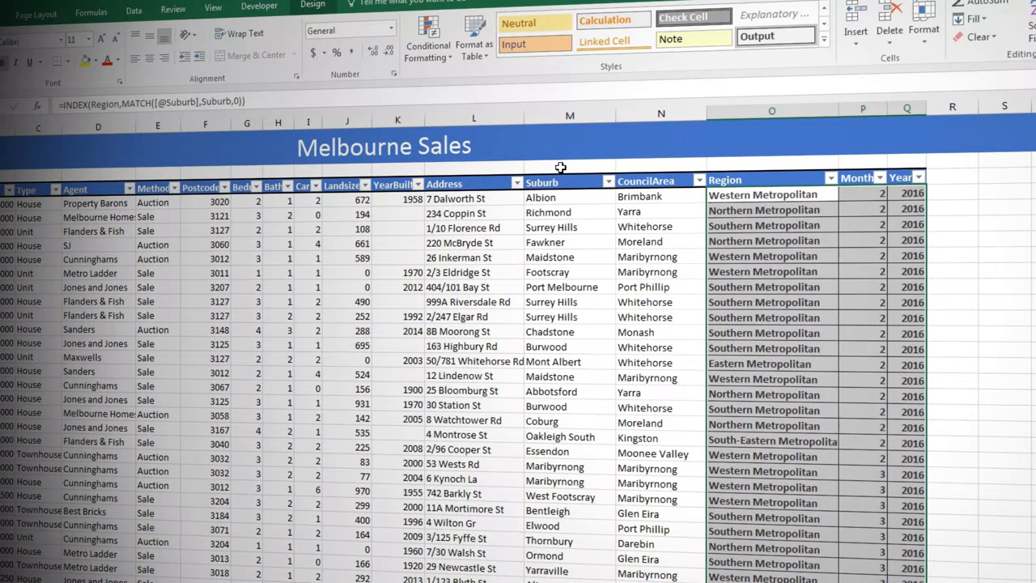
{"action": "left_click", "coordinate": [588, 212]}
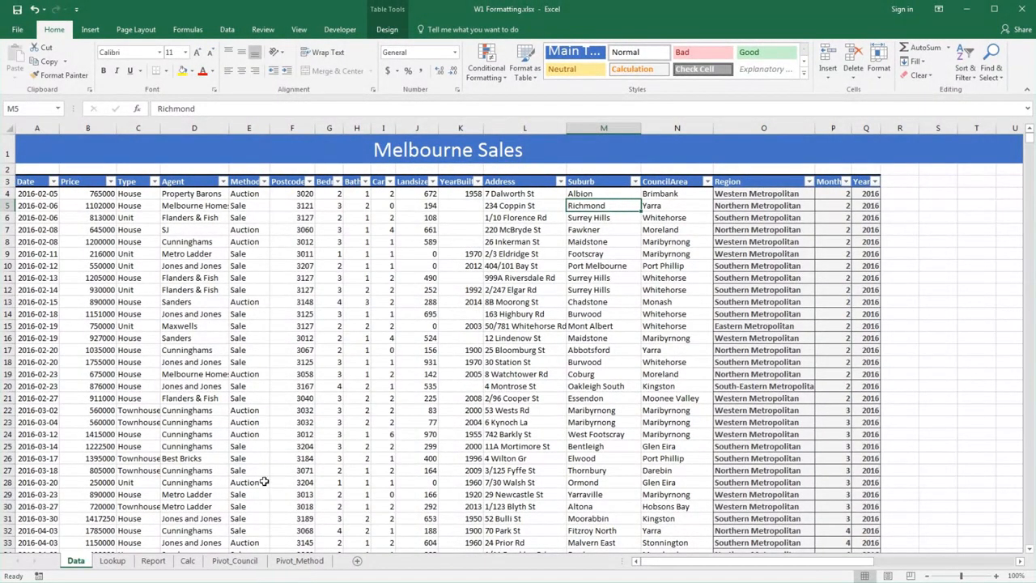
- On the Report sheet, format the Average Price values in J4:K4 as Currency and copy that formatting to the Top Price values
{"action": "left_click", "coordinate": [153, 561]}
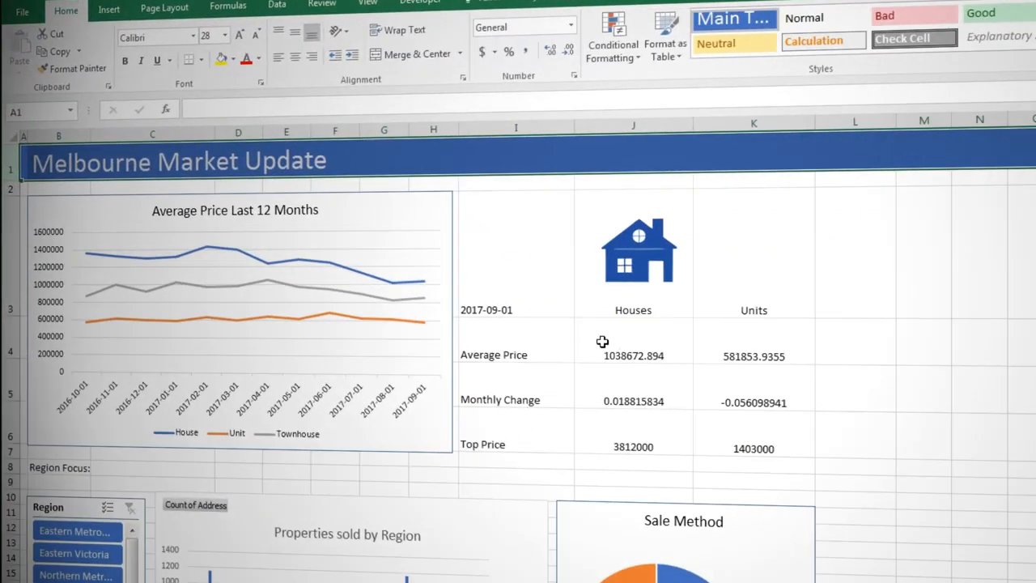
{"action": "left_click_drag", "start_coordinate": [602, 342], "coordinate": [759, 354]}
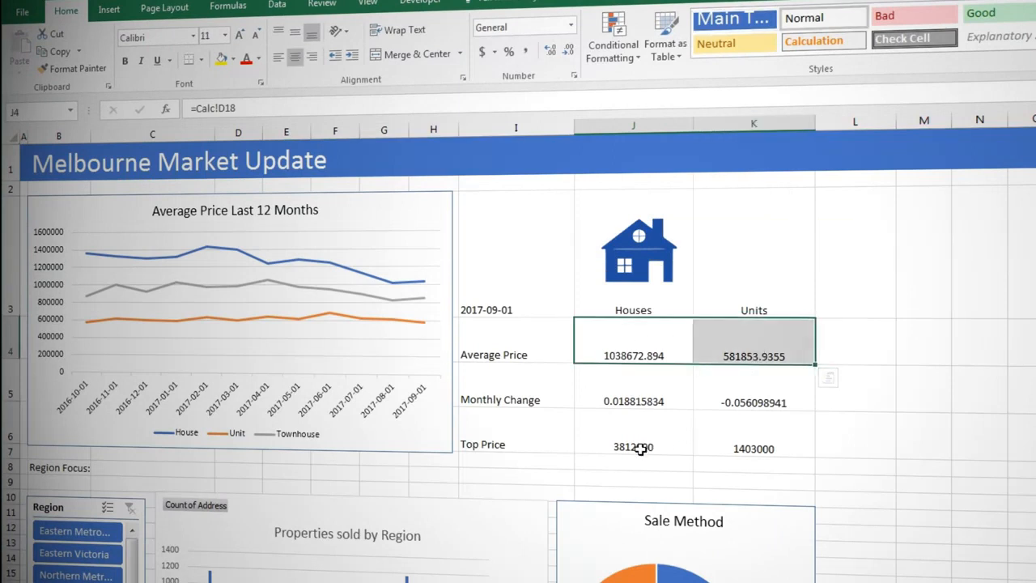
{"action": "left_click", "coordinate": [571, 24]}
{"action": "left_click", "coordinate": [555, 128]}
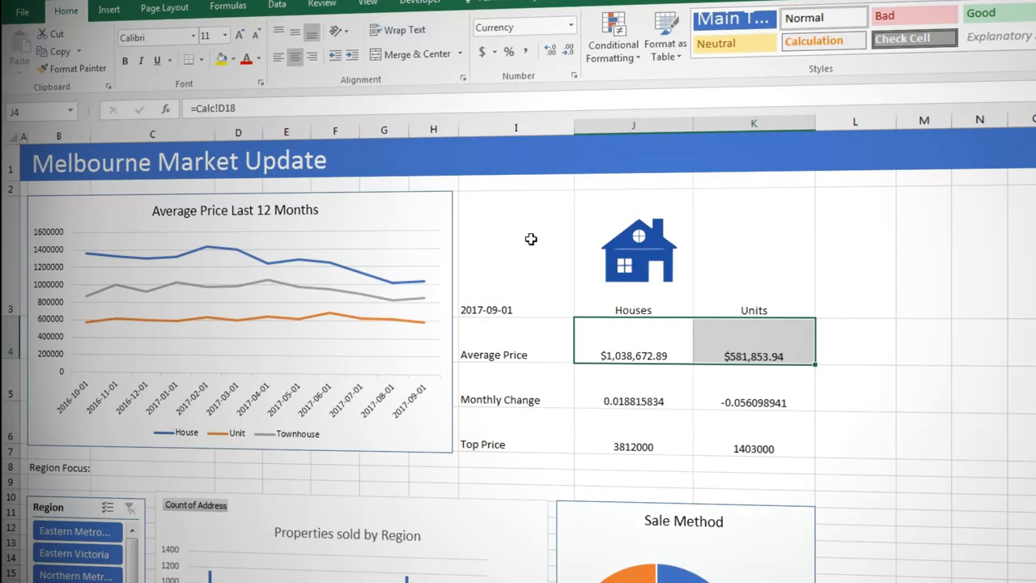
{"action": "left_click", "coordinate": [74, 68]}
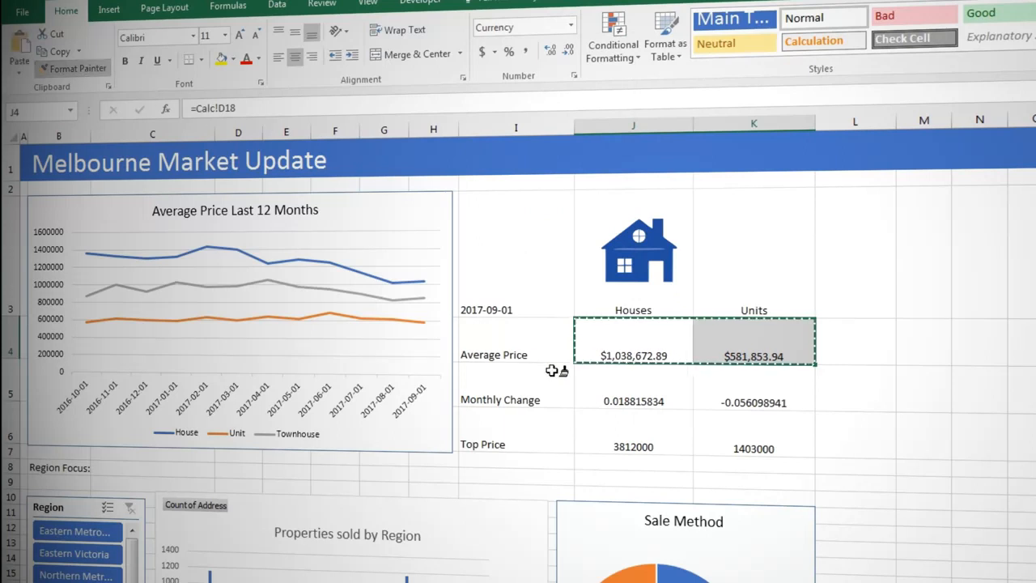
{"action": "left_click", "coordinate": [588, 428]}
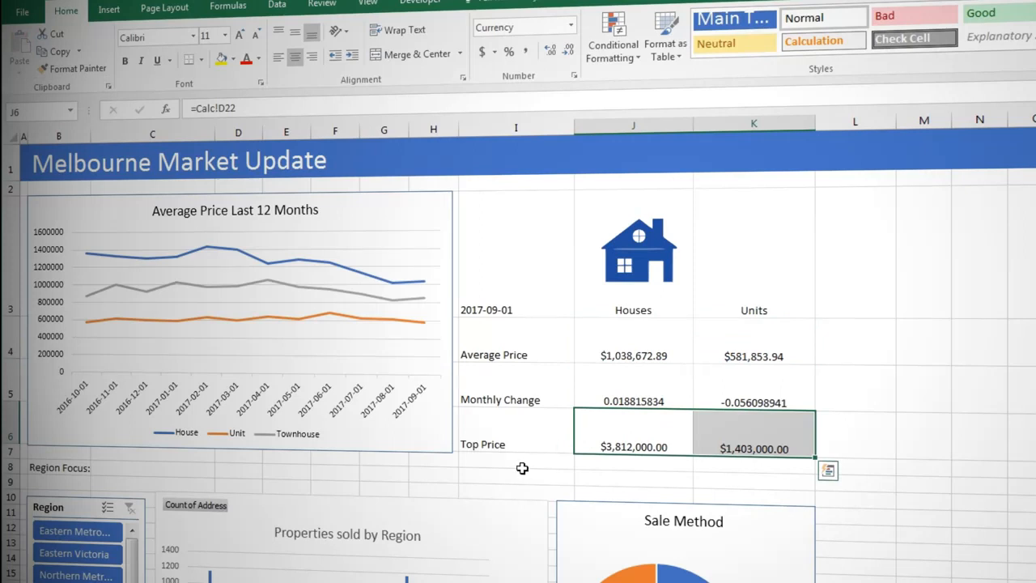
- Format the Monthly Change values in J5:K5 as percentages with two decimal places
{"action": "left_click_drag", "start_coordinate": [617, 397], "coordinate": [727, 397]}
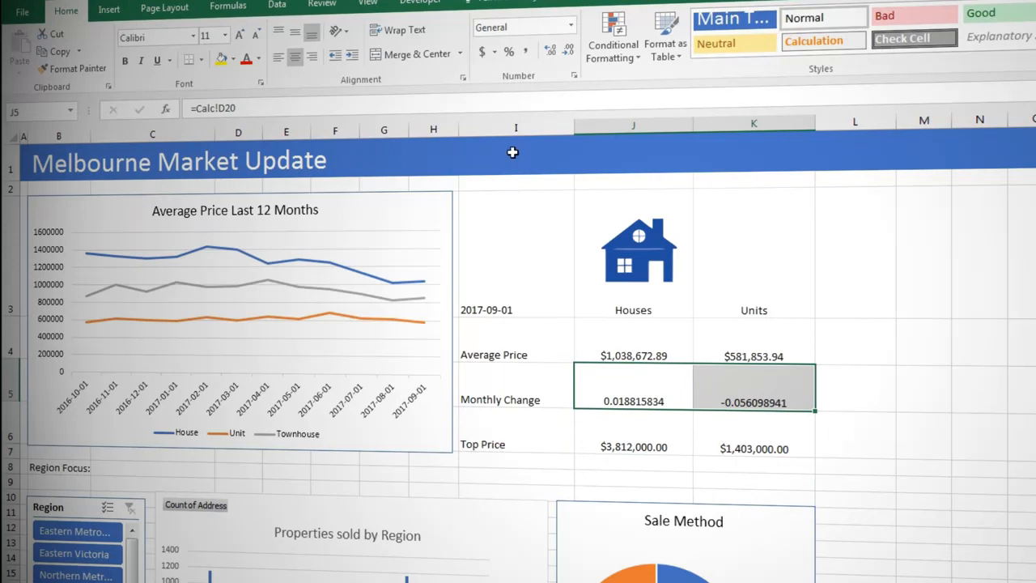
{"action": "left_click", "coordinate": [509, 52]}
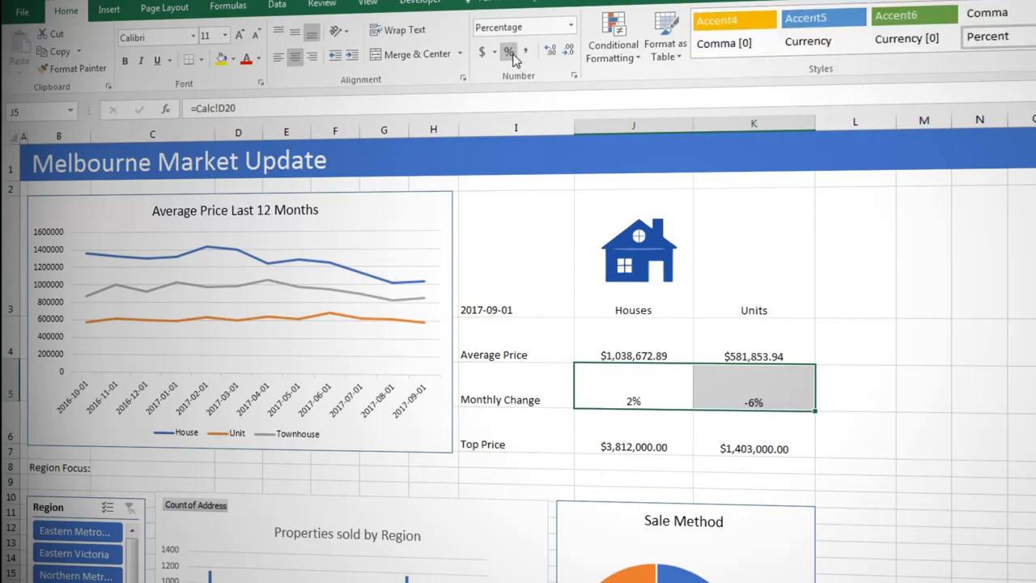
{"action": "left_click", "coordinate": [555, 58]}
{"action": "left_click", "coordinate": [555, 58]}
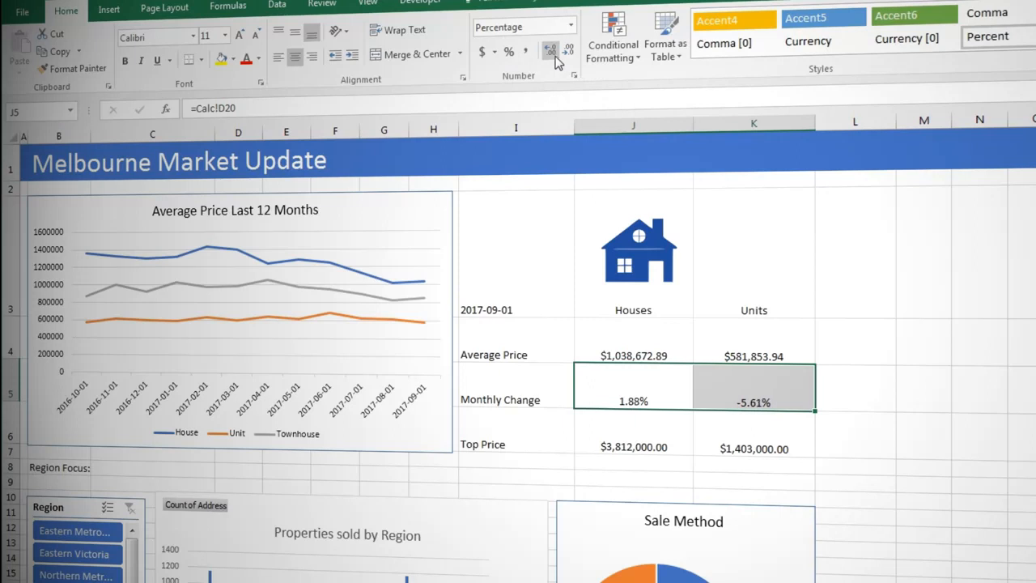
- Give the date in cell I3 the custom number format "mmmm yy"
{"action": "left_click", "coordinate": [523, 258]}
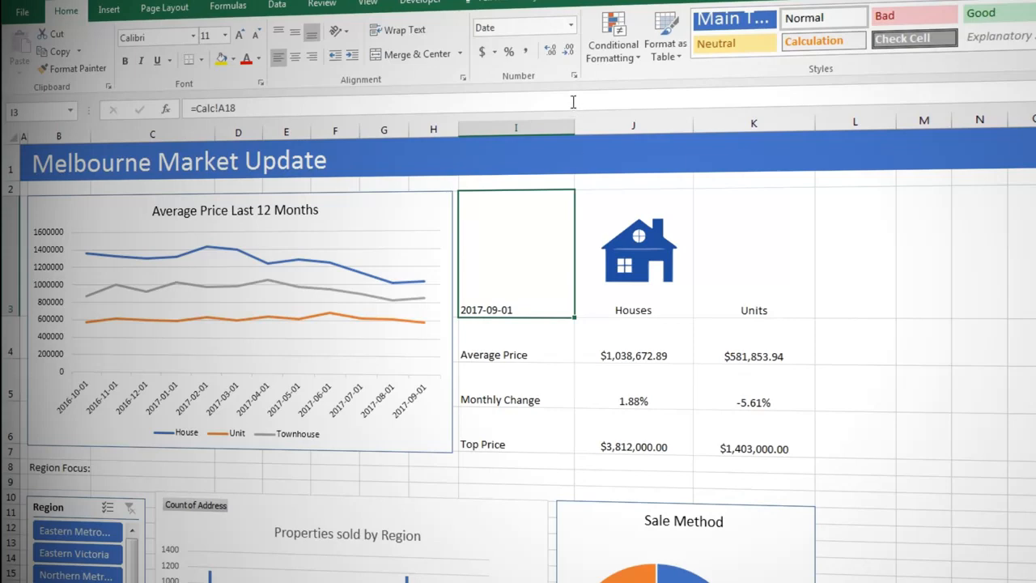
{"action": "left_click", "coordinate": [574, 76]}
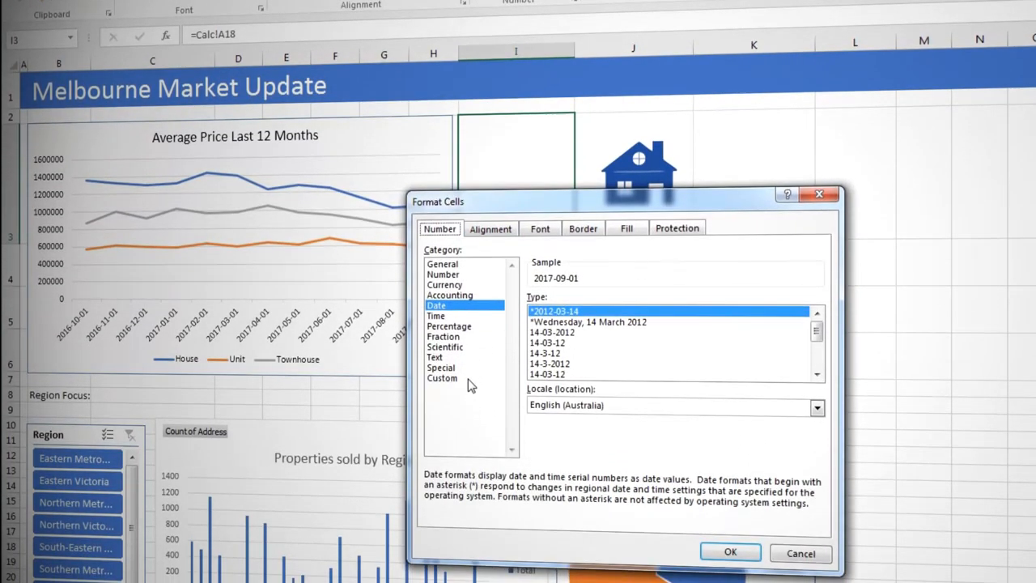
{"action": "left_click", "coordinate": [466, 455]}
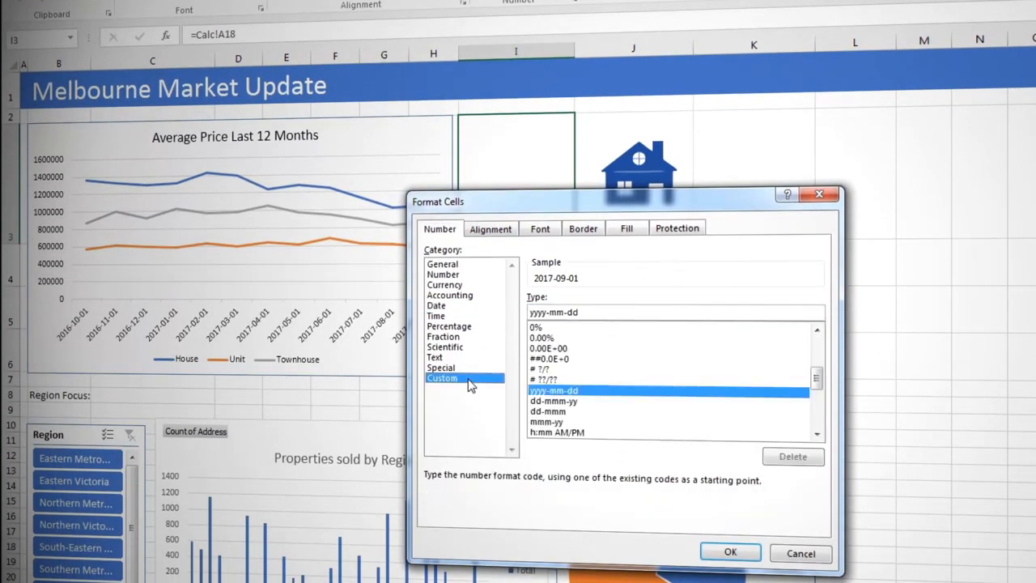
{"action": "left_click_drag", "start_coordinate": [578, 312], "coordinate": [526, 312]}
{"action": "key", "text": "BackSpace"}
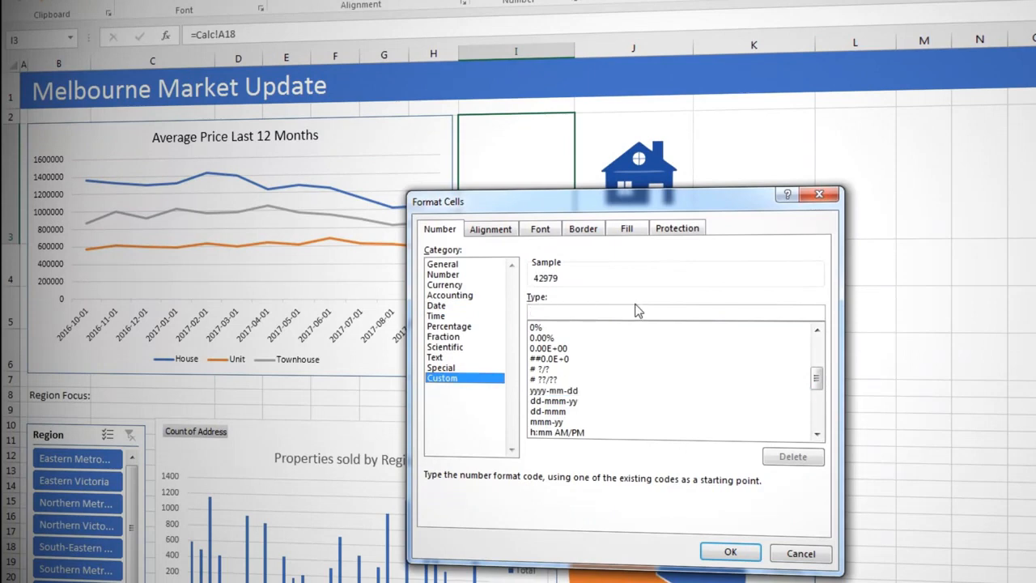
{"action": "type", "text": "mmm"}
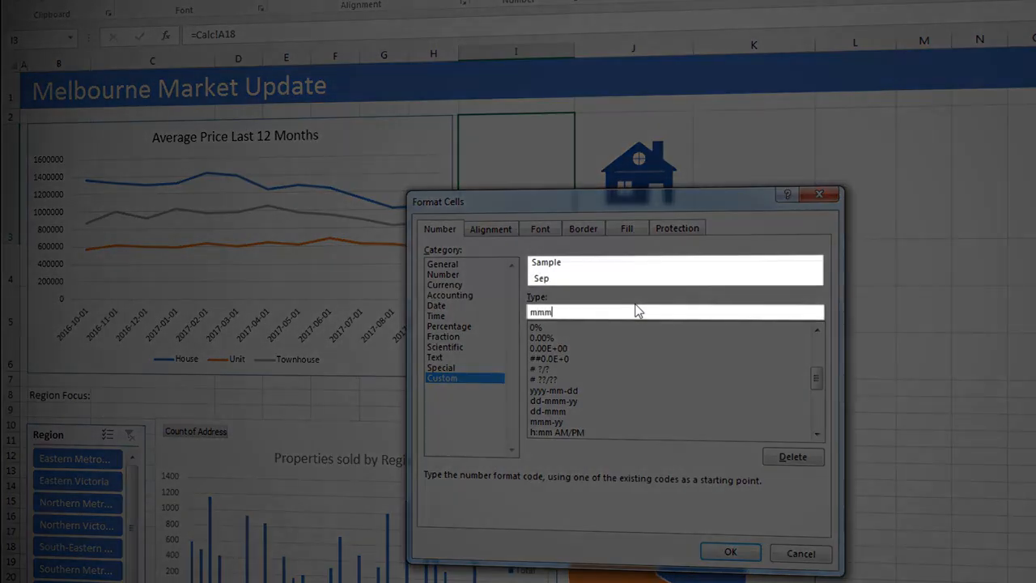
{"action": "type", "text": "m"}
{"action": "key", "text": "BackSpace"}
{"action": "key", "text": "BackSpace"}
{"action": "type", "text": "mm"}
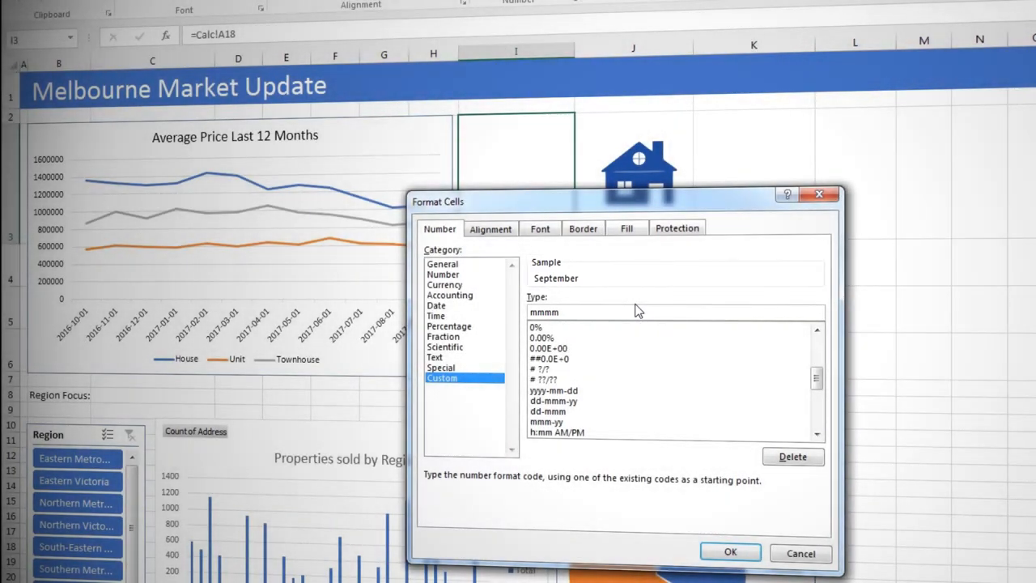
{"action": "type", "text": " yy"}
{"action": "left_click", "coordinate": [714, 552]}
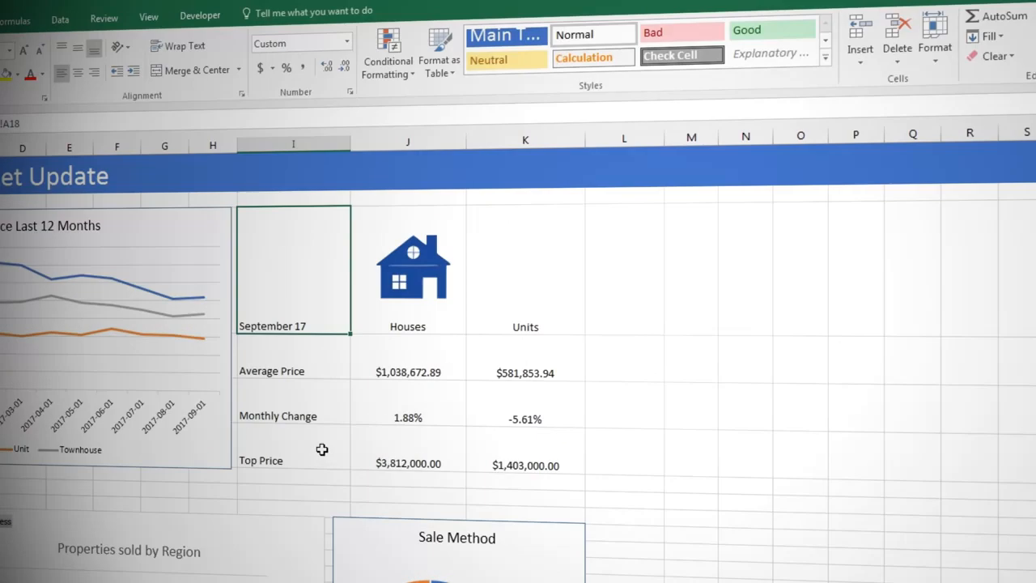
- Apply the Heading 1 cell style to the houses and units summary block I3:K6
{"action": "left_click_drag", "start_coordinate": [294, 282], "coordinate": [527, 445]}
{"action": "left_click", "coordinate": [825, 57]}
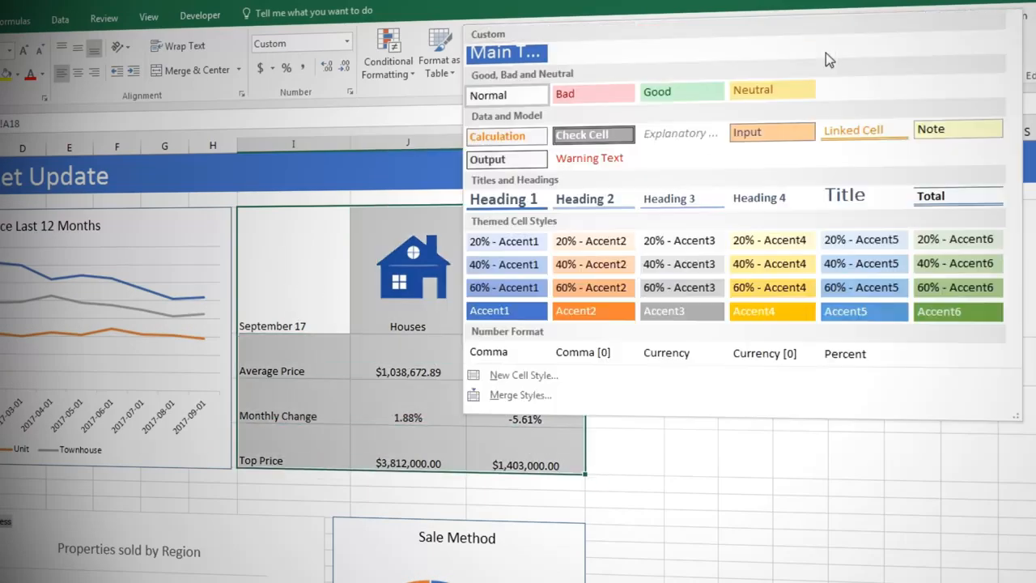
{"action": "left_click", "coordinate": [530, 200]}
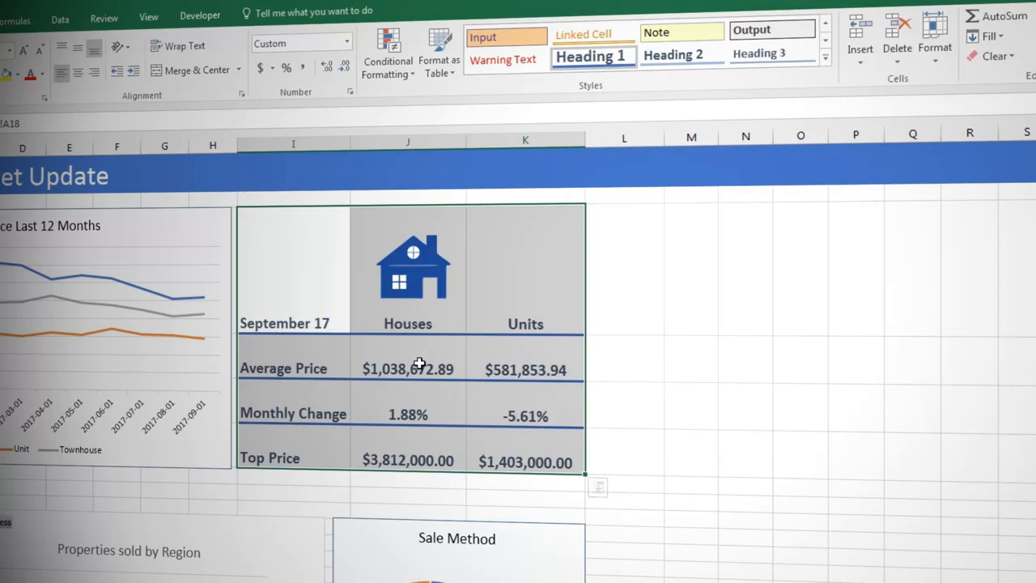
{"action": "left_click", "coordinate": [500, 298]}
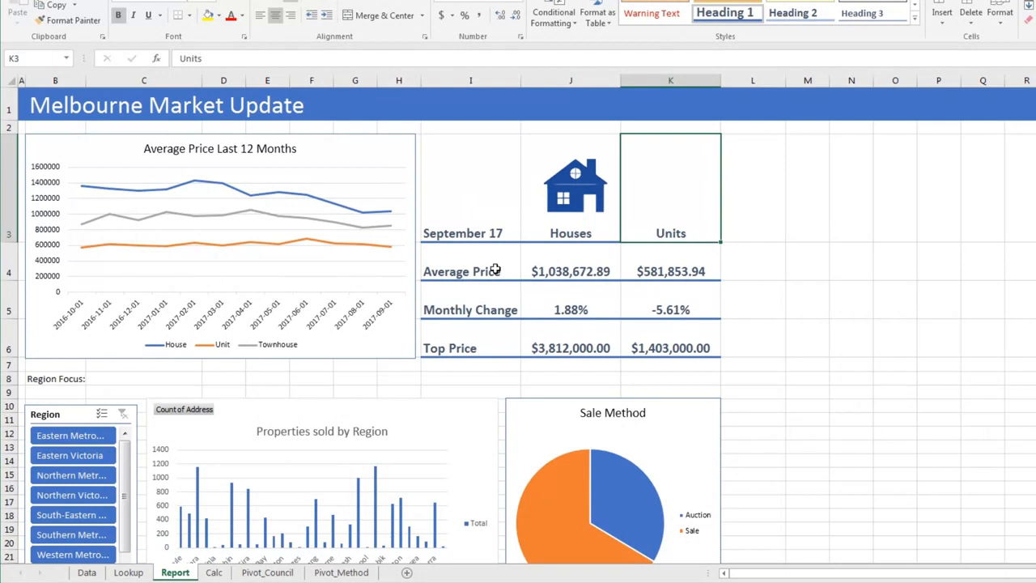
- Apply the Accent1 cell style to the Region Focus row across A8:K8
{"action": "left_click_drag", "start_coordinate": [22, 378], "coordinate": [671, 379]}
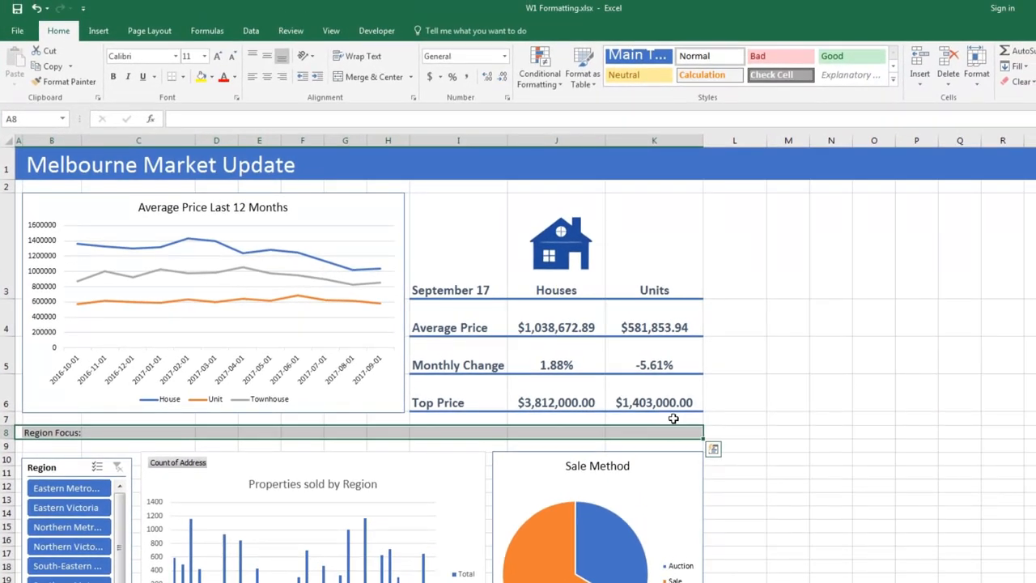
{"action": "left_click", "coordinate": [893, 79]}
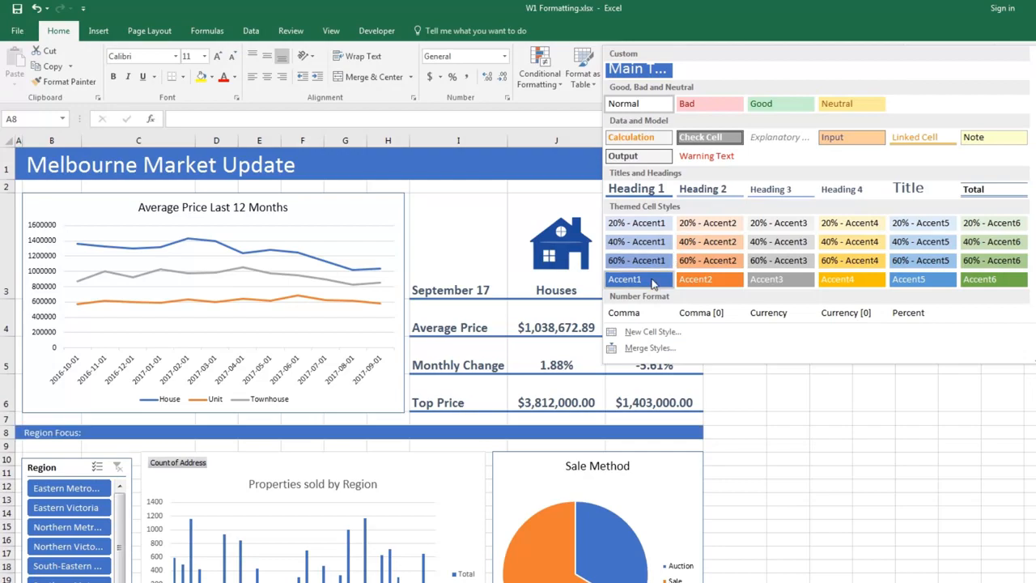
{"action": "left_click", "coordinate": [640, 279]}
- Insert the picture unit.gif from the Pictures library at cell K3 above the Units label
{"action": "left_click", "coordinate": [643, 270]}
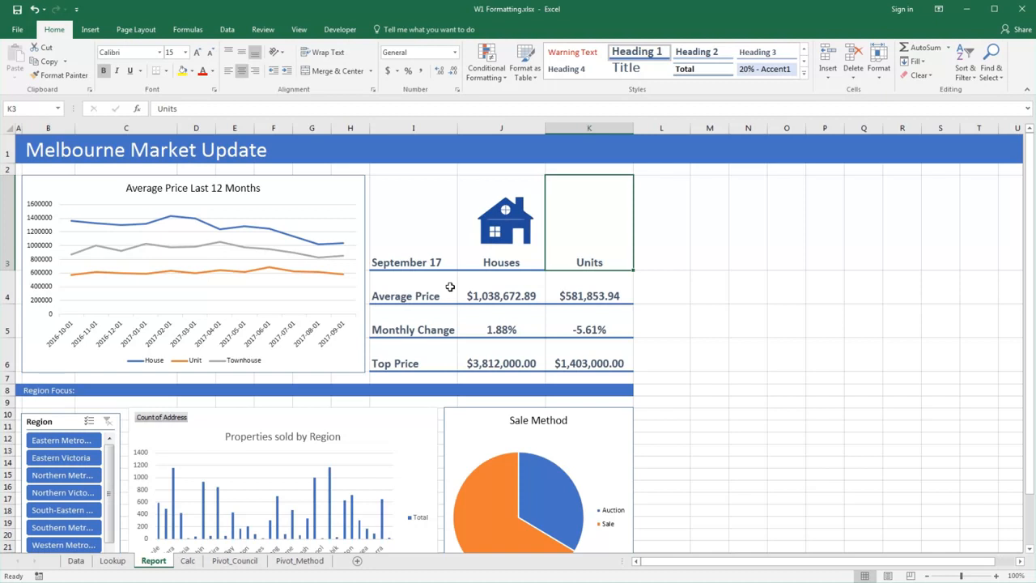
{"action": "left_click", "coordinate": [86, 28]}
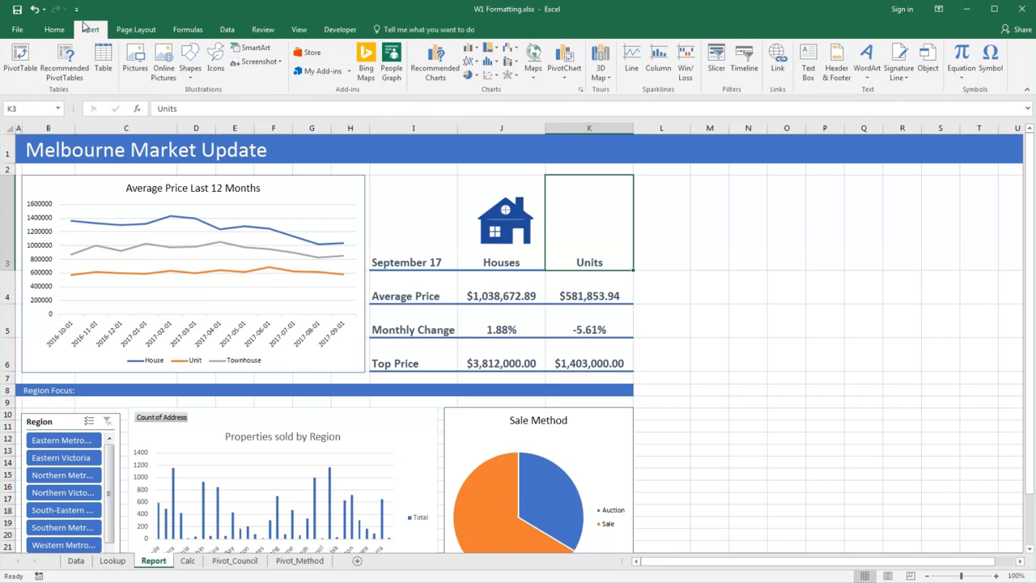
{"action": "left_click", "coordinate": [135, 61]}
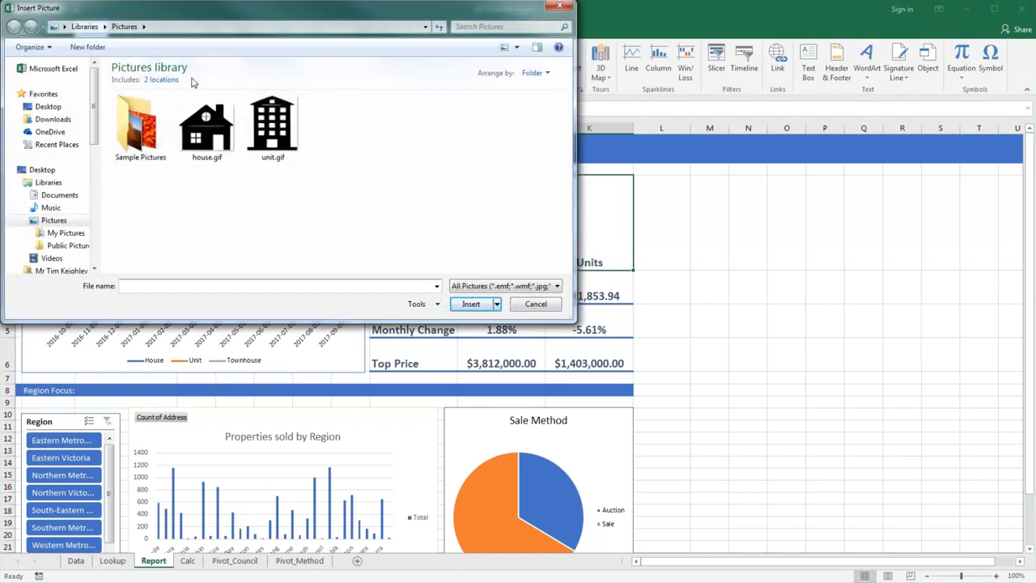
{"action": "left_click", "coordinate": [270, 123]}
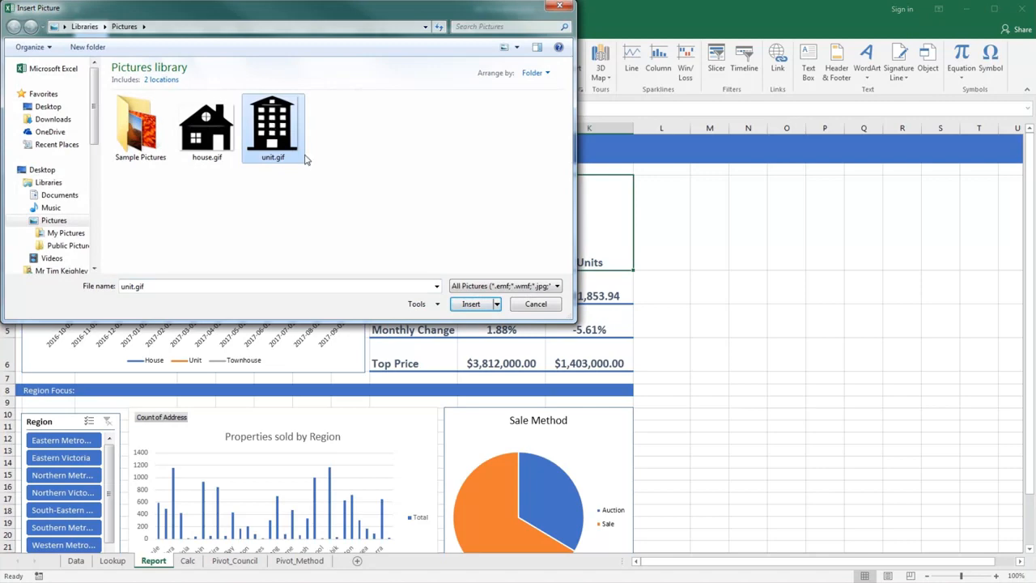
{"action": "left_click", "coordinate": [472, 304]}
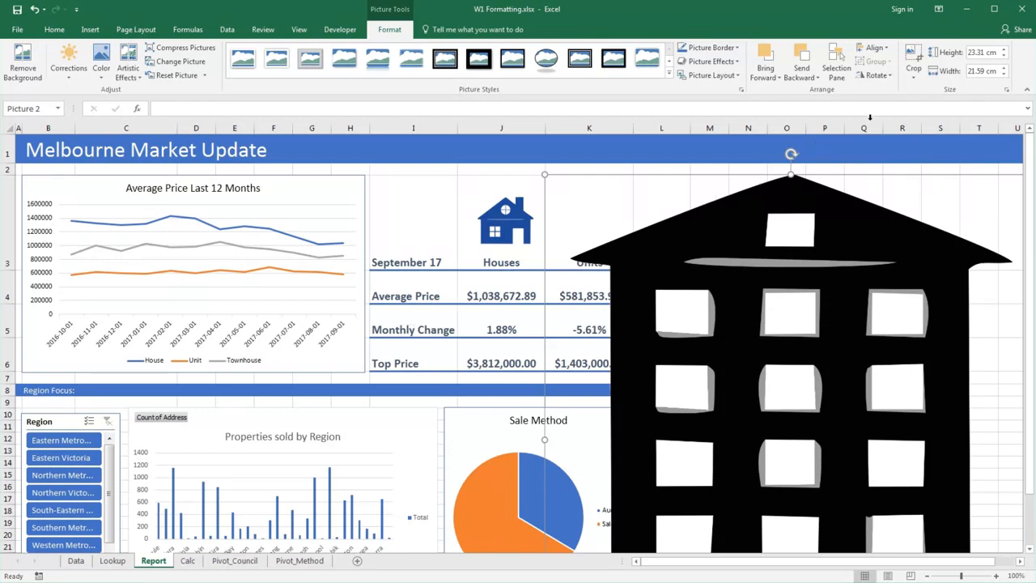
- Set the unit picture's width to 3 cm, then shrink it from its upper-left corner to about 2.68 by 2.49 cm
{"action": "left_click", "coordinate": [995, 72]}
{"action": "type", "text": "3"}
{"action": "key", "text": "Tab"}
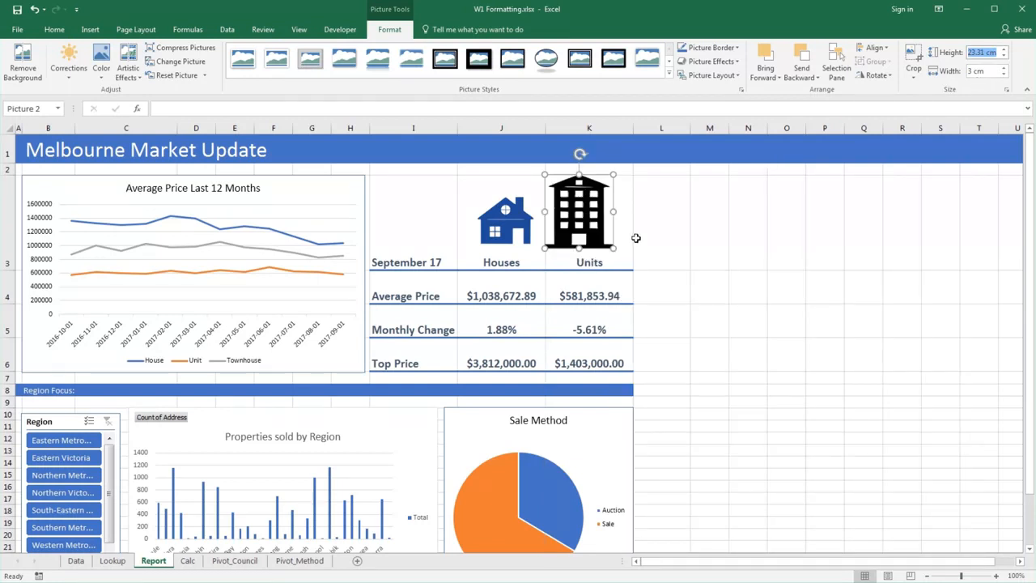
{"action": "left_click_drag", "start_coordinate": [545, 174], "coordinate": [572, 187]}
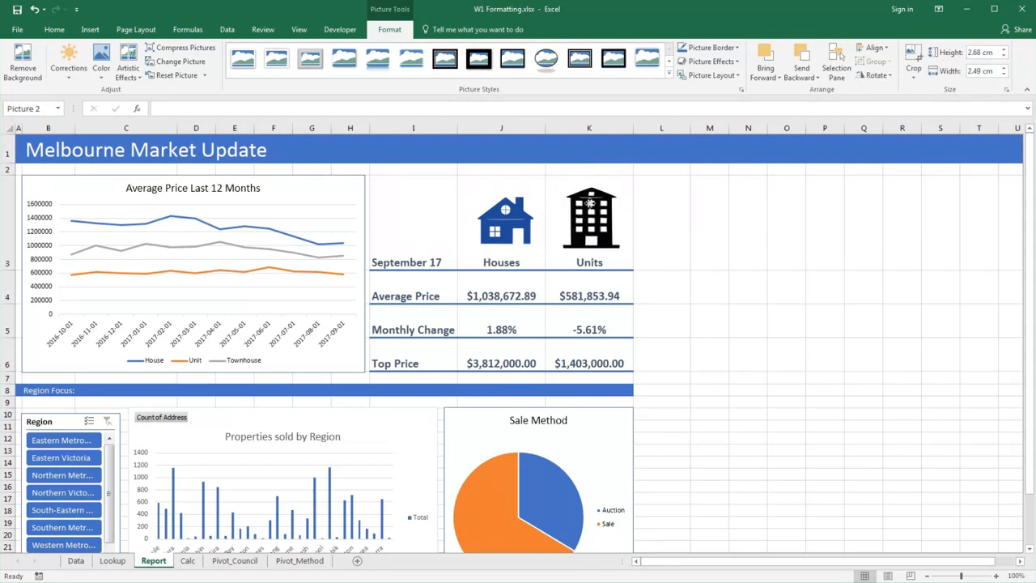
{"action": "left_click", "coordinate": [549, 229]}
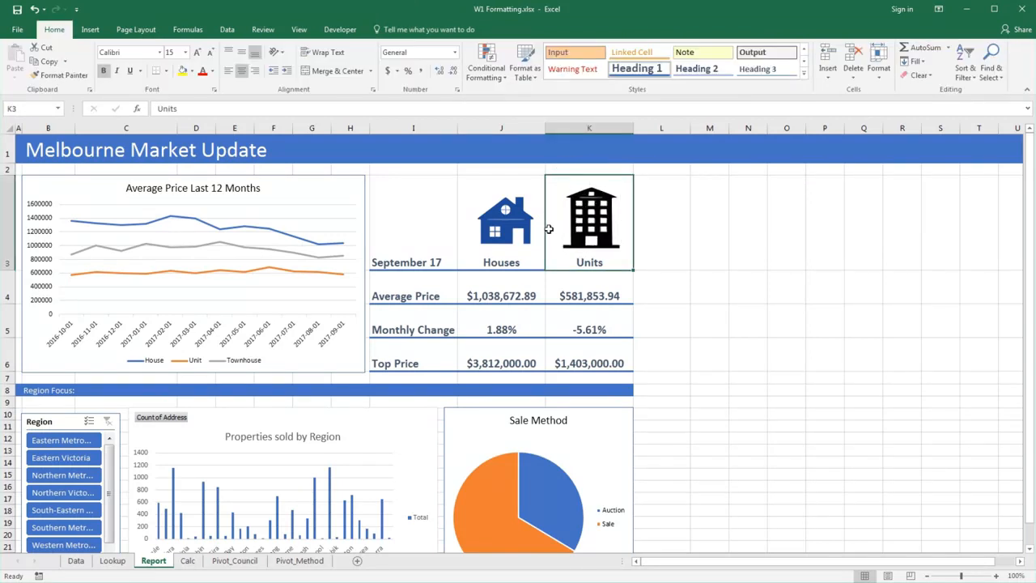
- Recolor the unit picture with Blue, Accent color 1 Light
{"action": "left_click", "coordinate": [570, 230]}
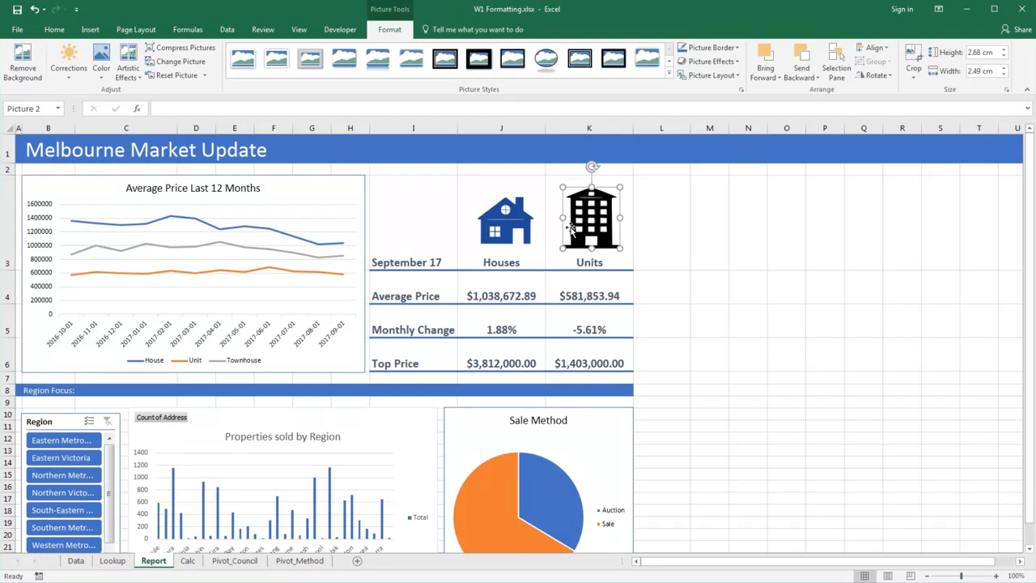
{"action": "left_click", "coordinate": [103, 72]}
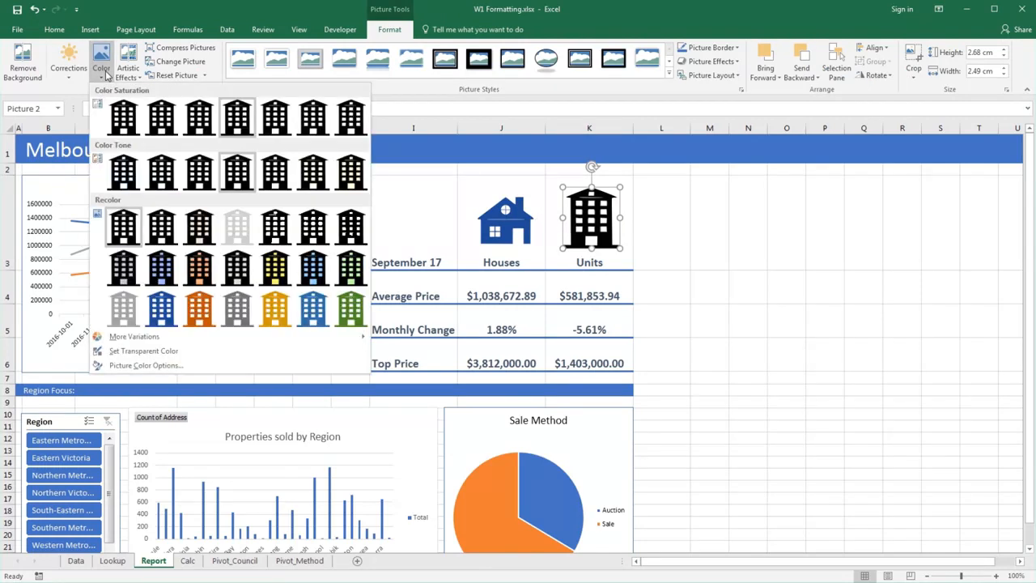
{"action": "left_click", "coordinate": [162, 308]}
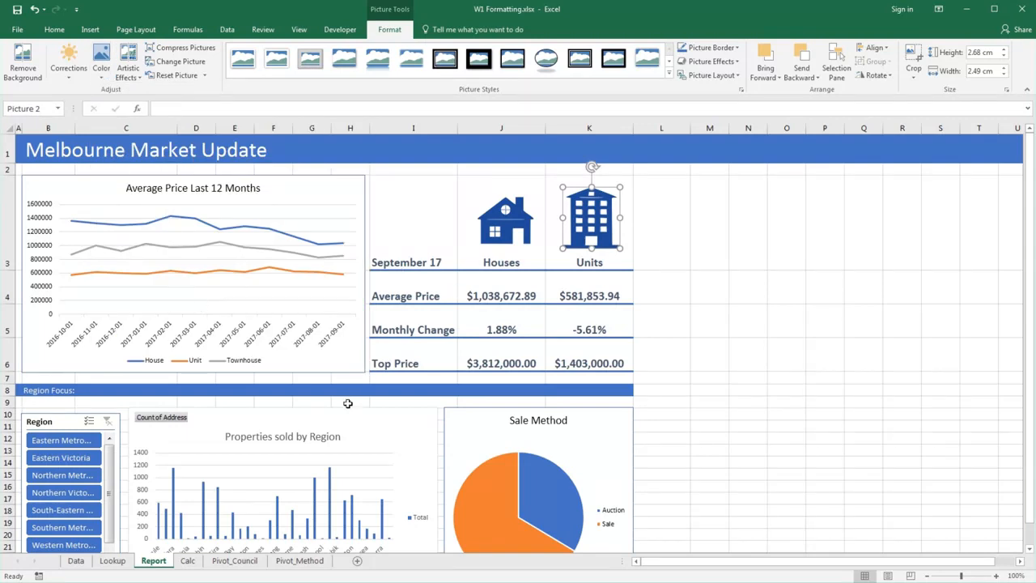
- Try the Region slicer with Eastern Victoria, Northern Victoria and Southern Metropolitan one at a time, and clear the filter
{"action": "scroll", "coordinate": [349, 406], "scroll_direction": "down", "scroll_amount": 1}
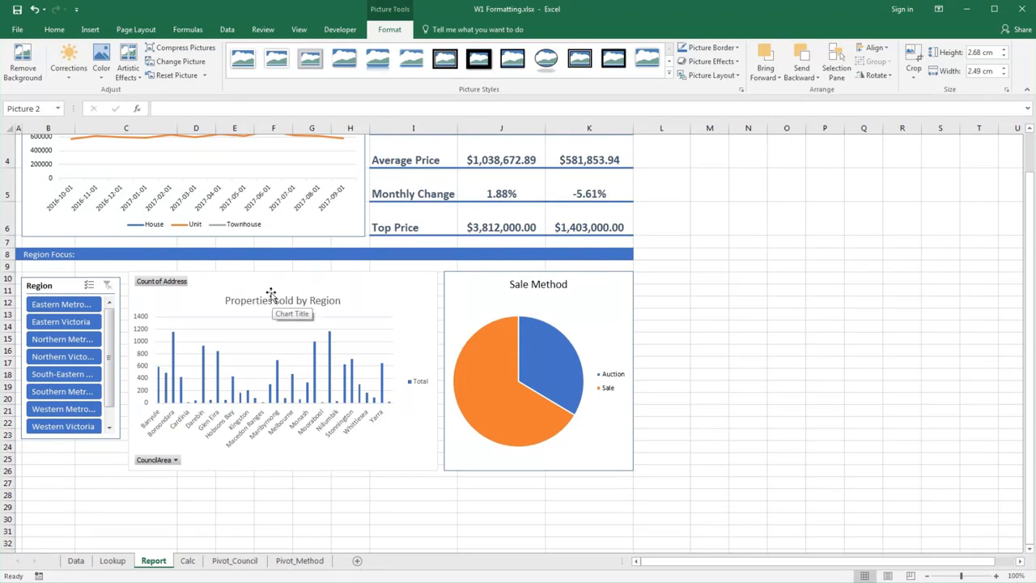
{"action": "left_click", "coordinate": [61, 321]}
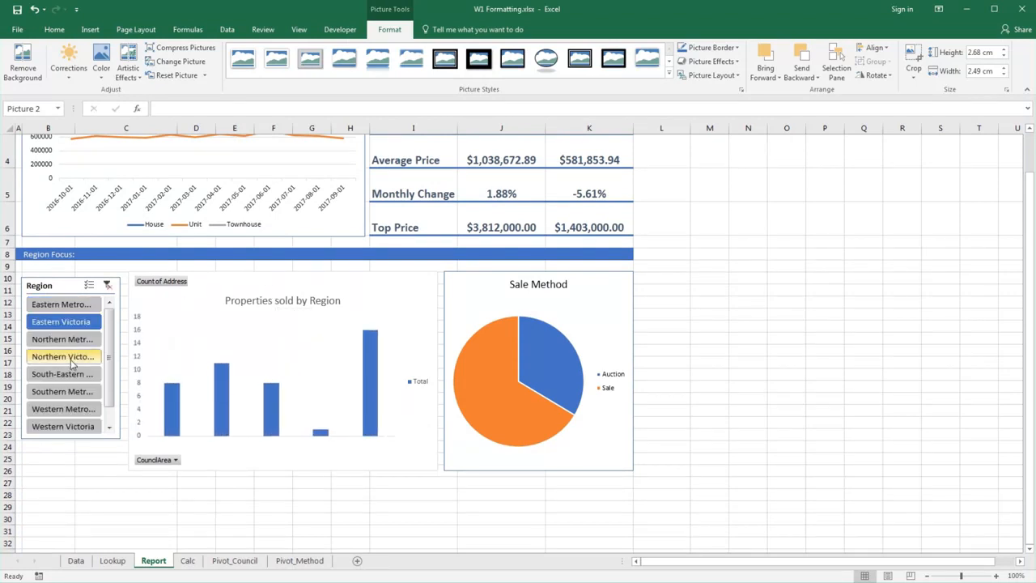
{"action": "left_click", "coordinate": [69, 358]}
{"action": "left_click", "coordinate": [74, 392]}
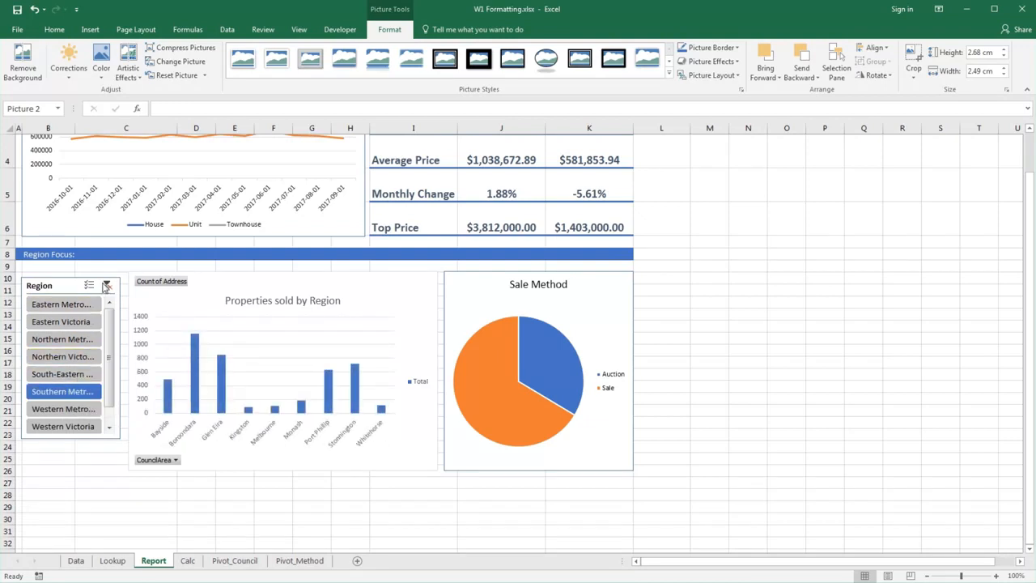
{"action": "left_click", "coordinate": [106, 285]}
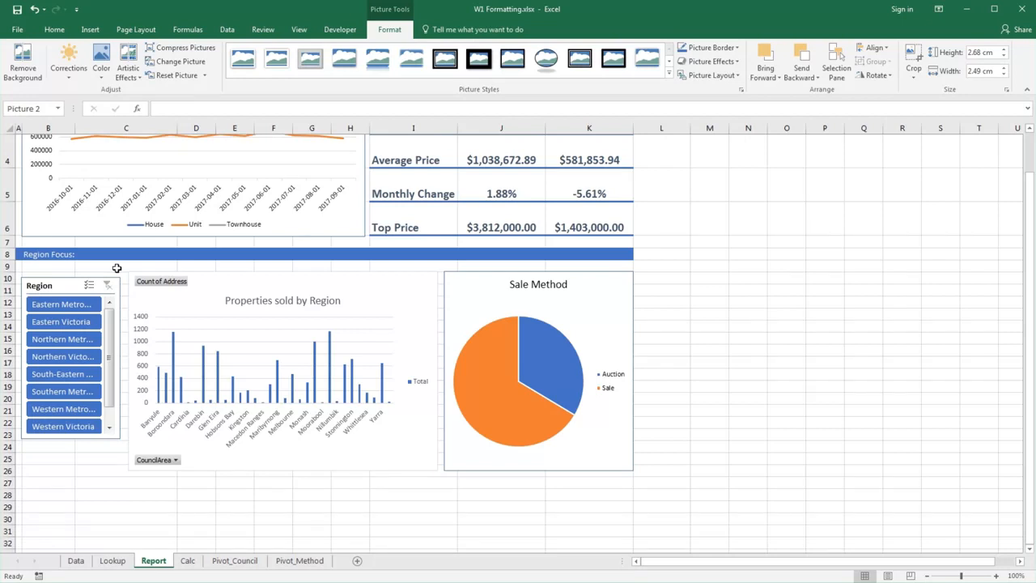
- Hide all field buttons on the Properties sold by Region chart and give it an outlined shape style matching the Sale Method chart
{"action": "left_click", "coordinate": [214, 289]}
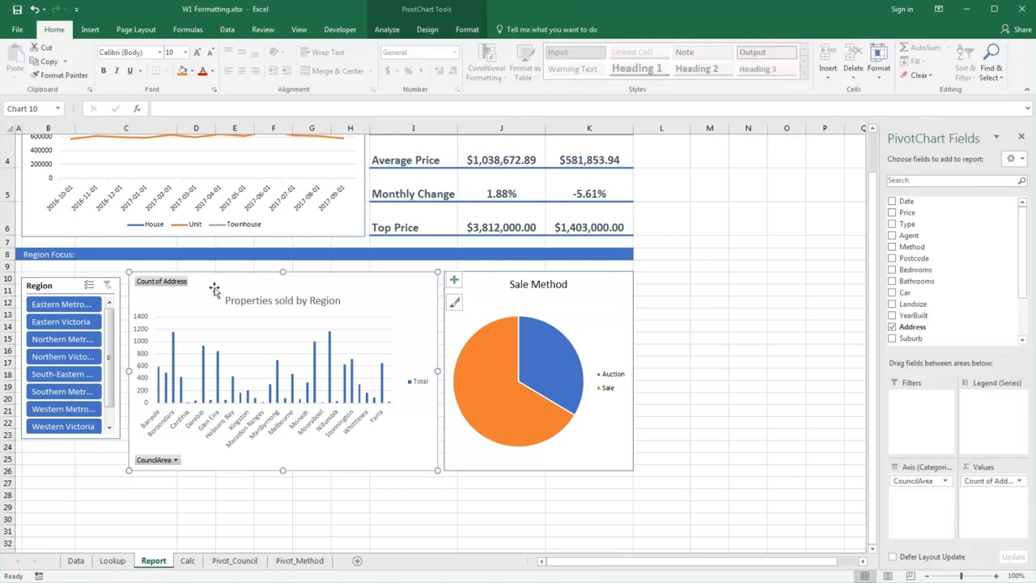
{"action": "left_click", "coordinate": [385, 31]}
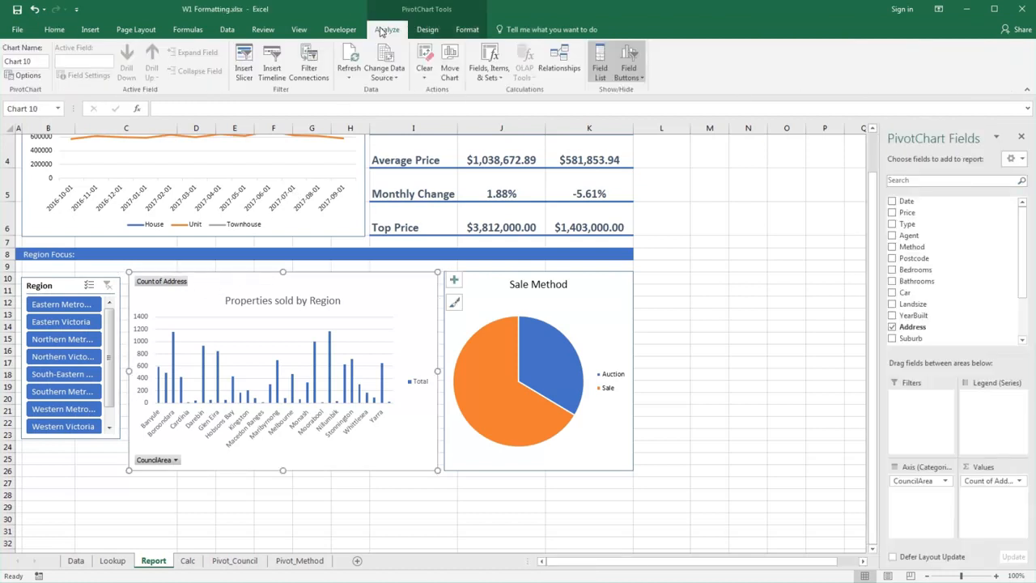
{"action": "left_click", "coordinate": [634, 58]}
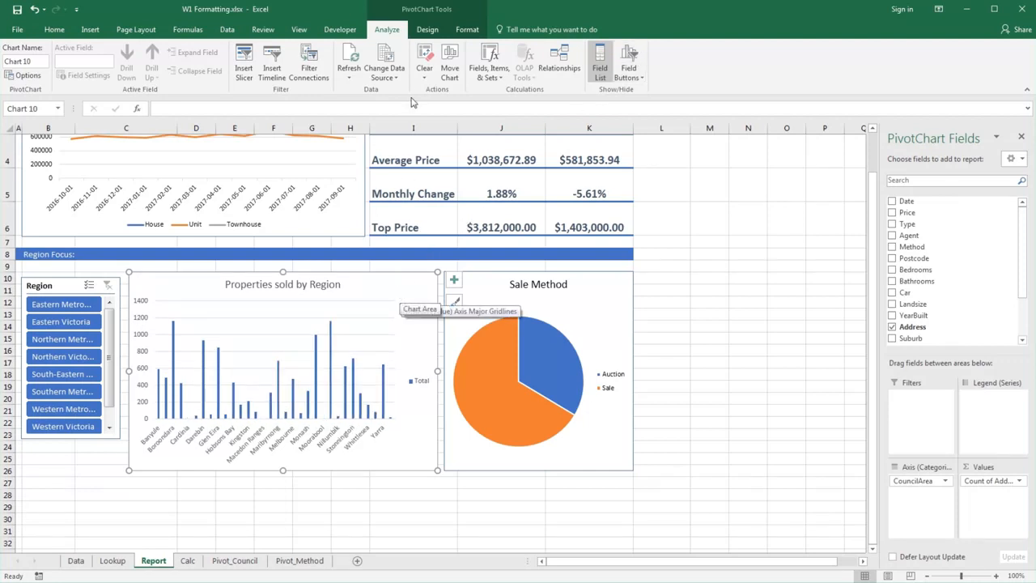
{"action": "left_click", "coordinate": [463, 31]}
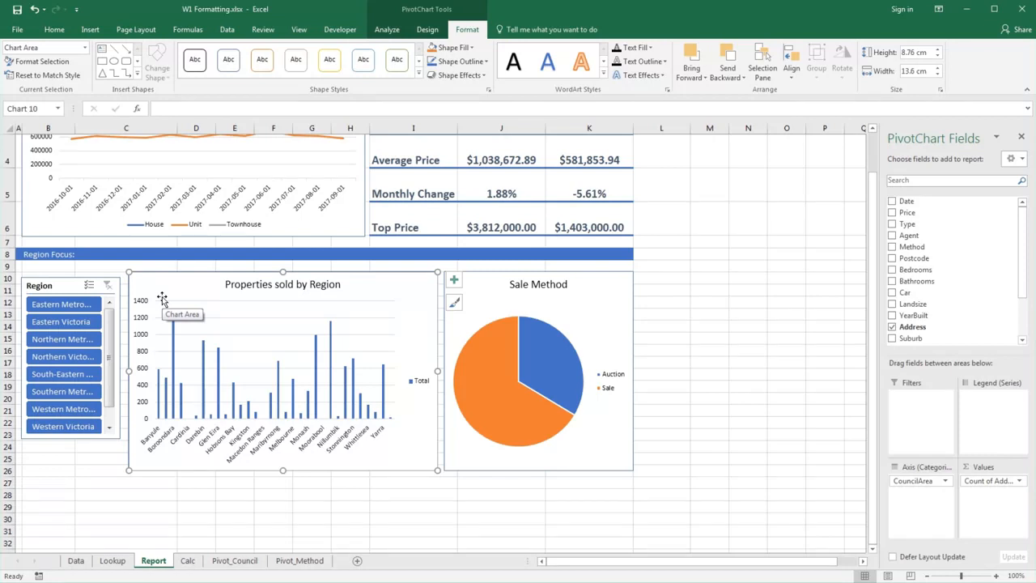
- Align the top edges of the Region slicer and the Properties sold by Region chart
{"action": "left_click", "coordinate": [64, 284]}
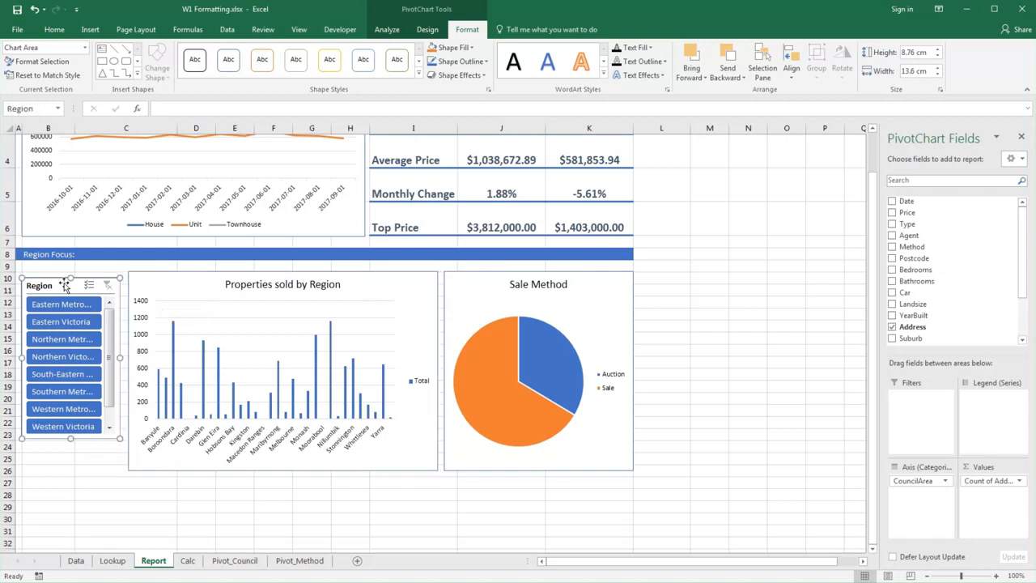
{"action": "left_click", "coordinate": [145, 285], "text": "ctrl"}
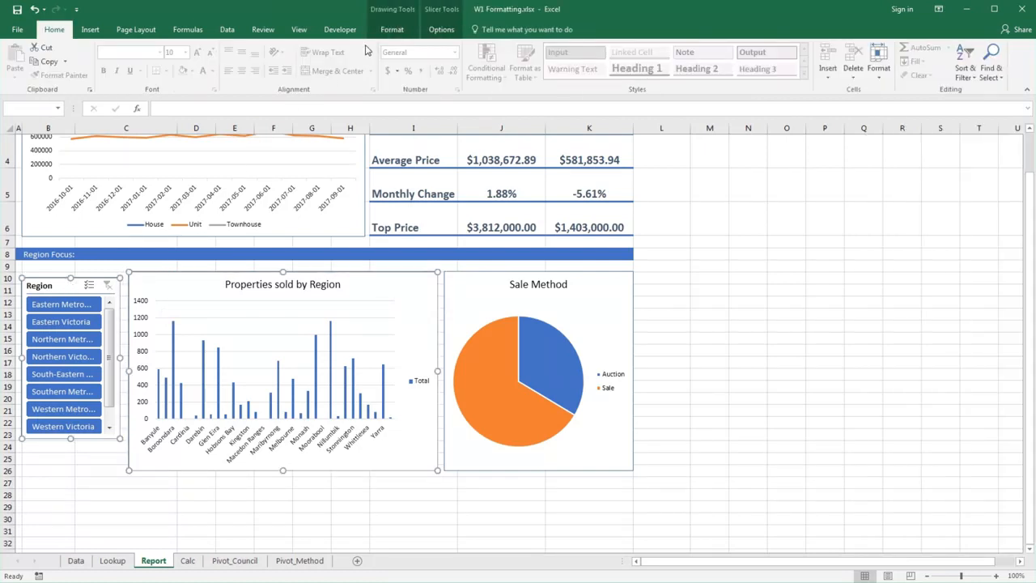
{"action": "left_click", "coordinate": [389, 31]}
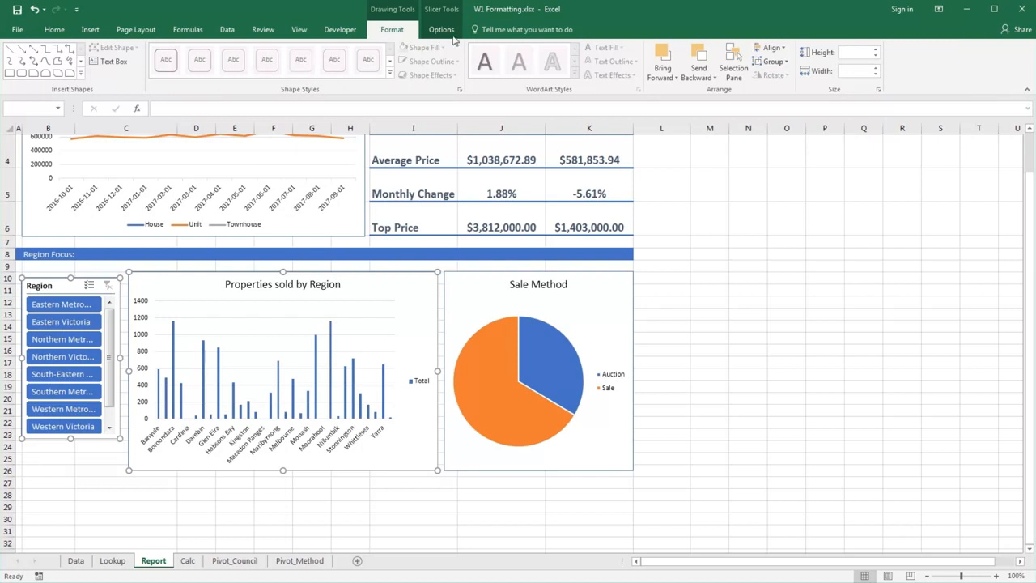
{"action": "left_click", "coordinate": [773, 48]}
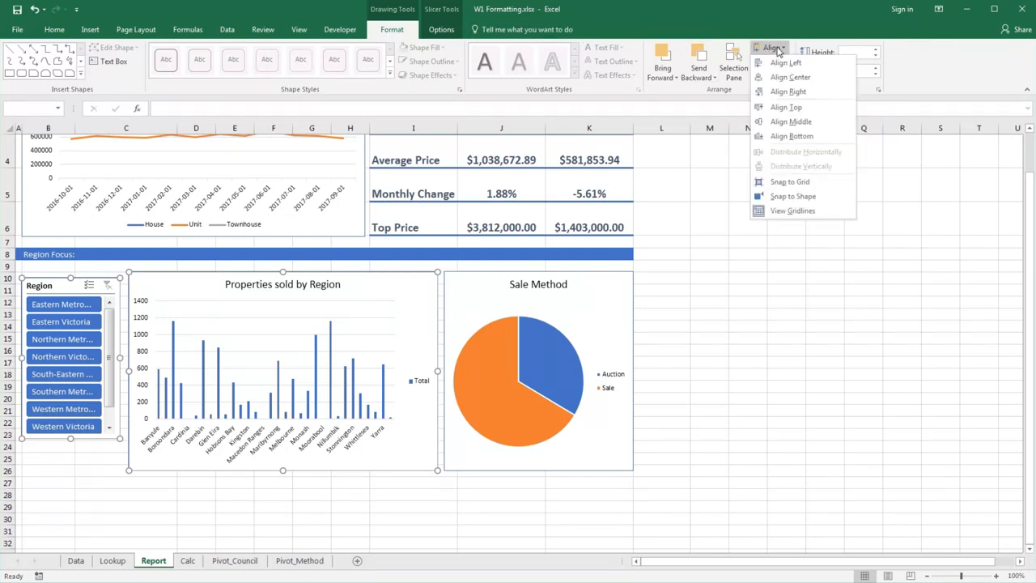
{"action": "left_click", "coordinate": [783, 108]}
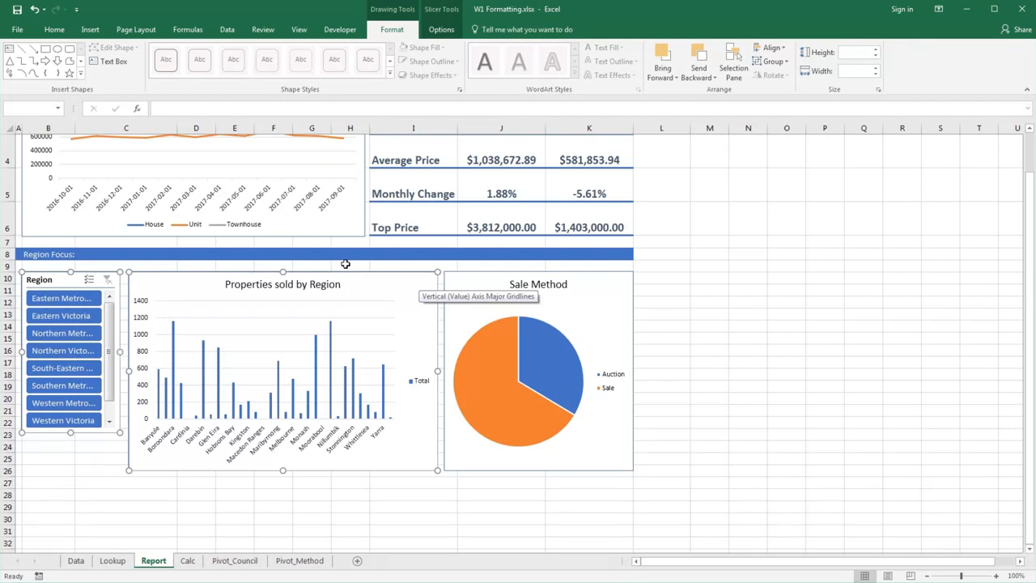
- Apply the Integral theme to the workbook
{"action": "scroll", "coordinate": [344, 264], "scroll_direction": "up", "scroll_amount": 1}
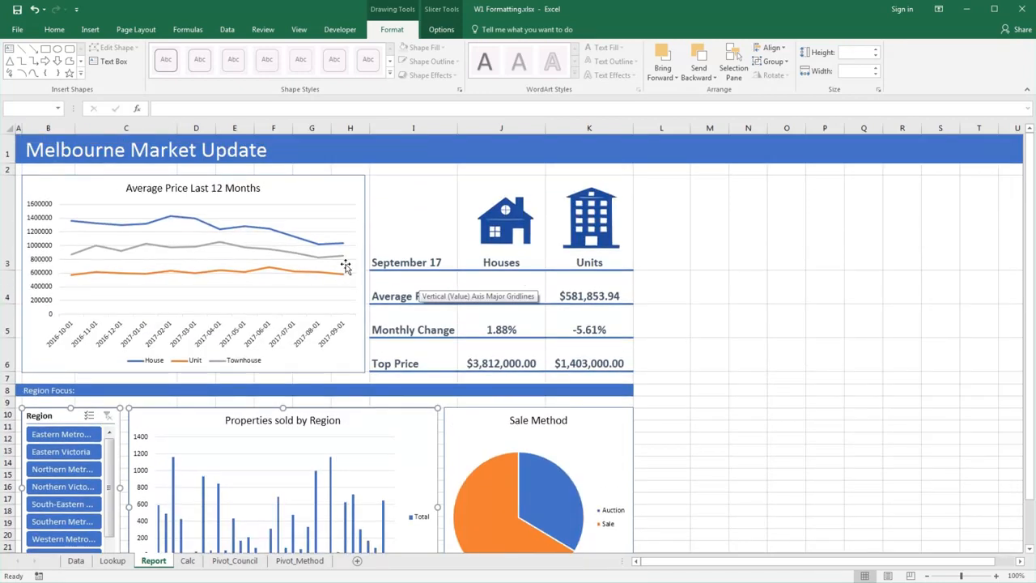
{"action": "left_click", "coordinate": [324, 197]}
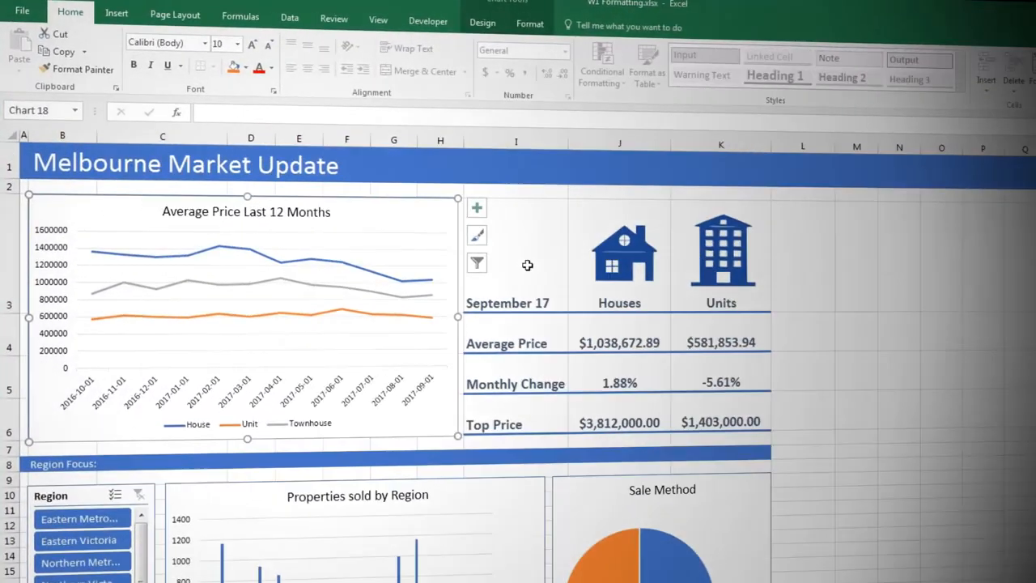
{"action": "left_click", "coordinate": [183, 19]}
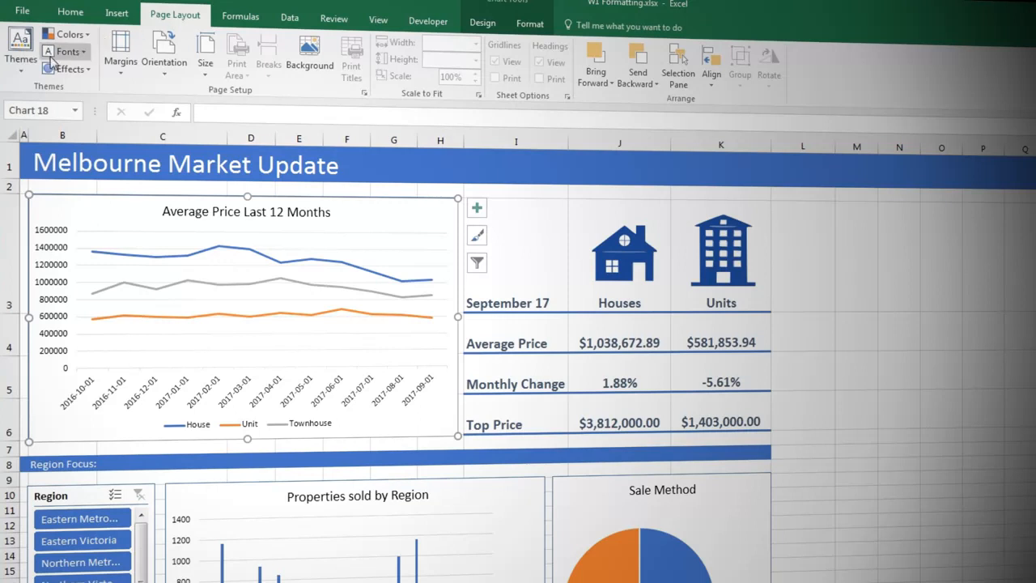
{"action": "left_click", "coordinate": [20, 61]}
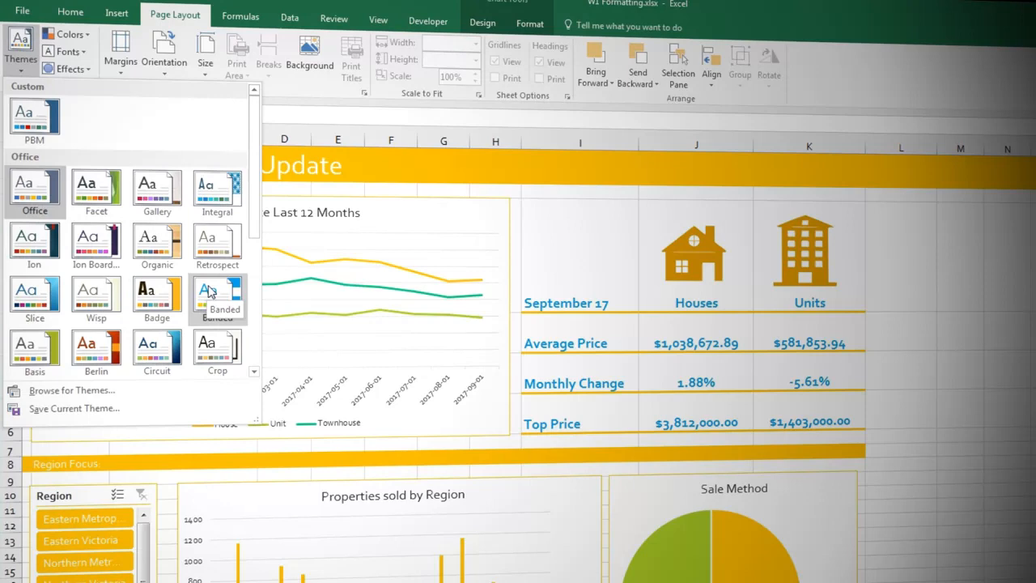
{"action": "left_click", "coordinate": [209, 196]}
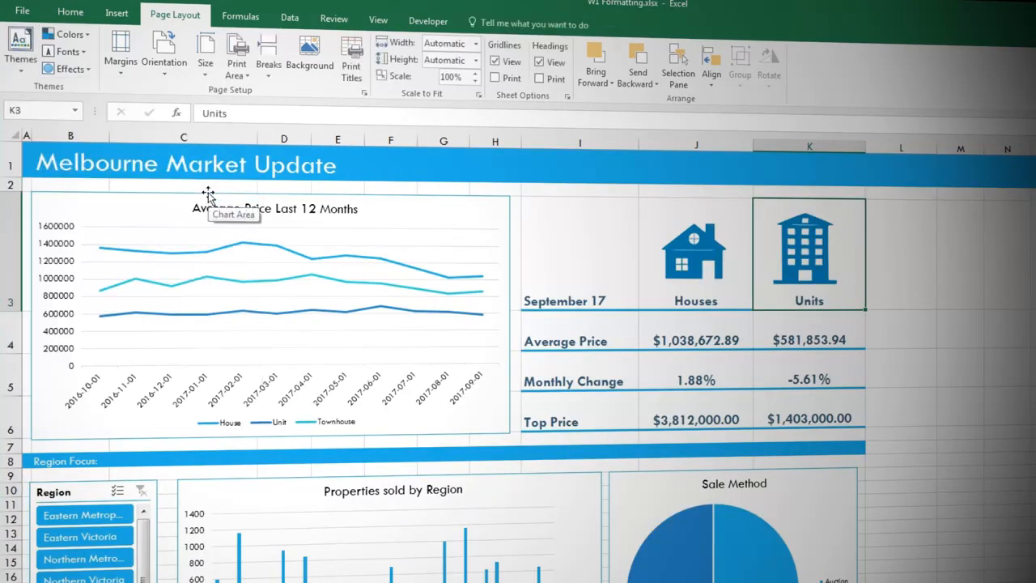
- Change the workbook's theme fonts to the Calibri set, keeping the Integral theme colors
{"action": "left_click", "coordinate": [77, 51]}
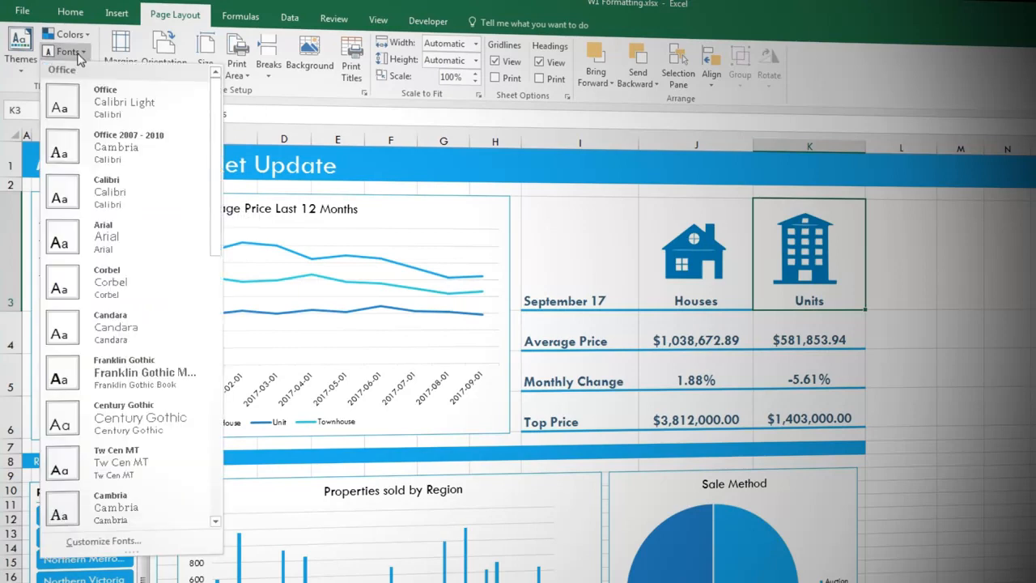
{"action": "left_click", "coordinate": [79, 35]}
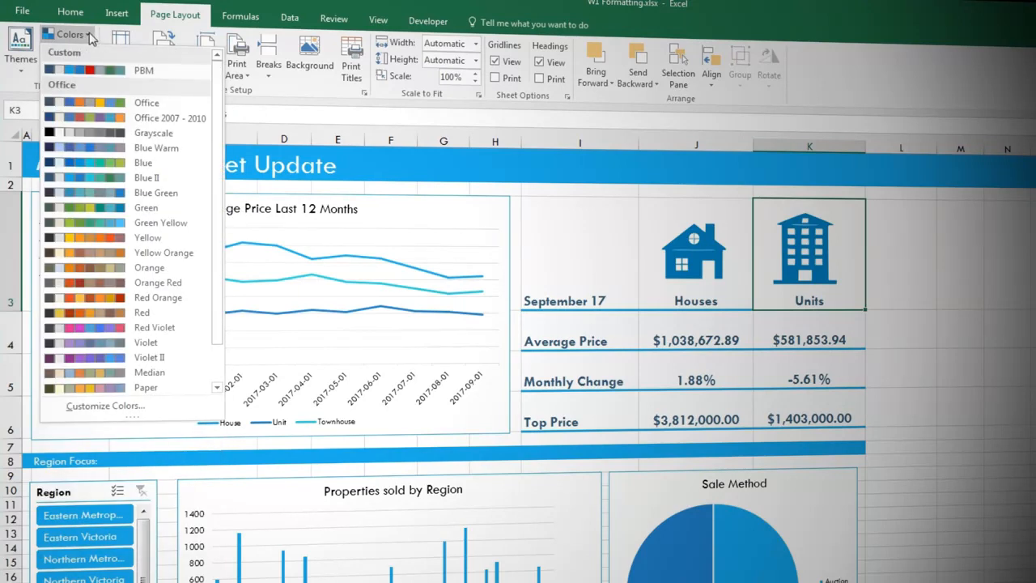
{"action": "left_click", "coordinate": [91, 37]}
{"action": "left_click", "coordinate": [73, 51]}
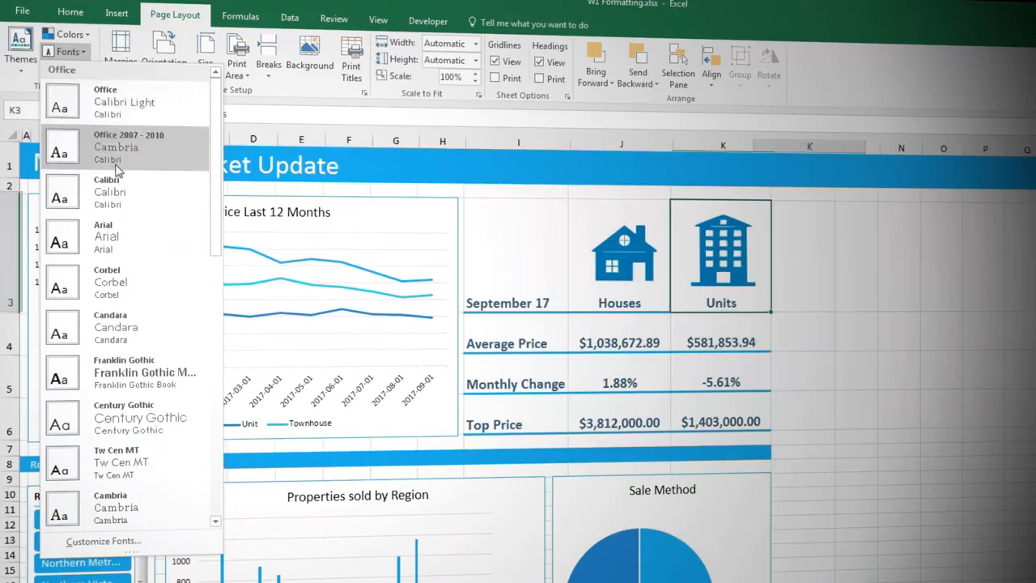
{"action": "left_click", "coordinate": [120, 186]}
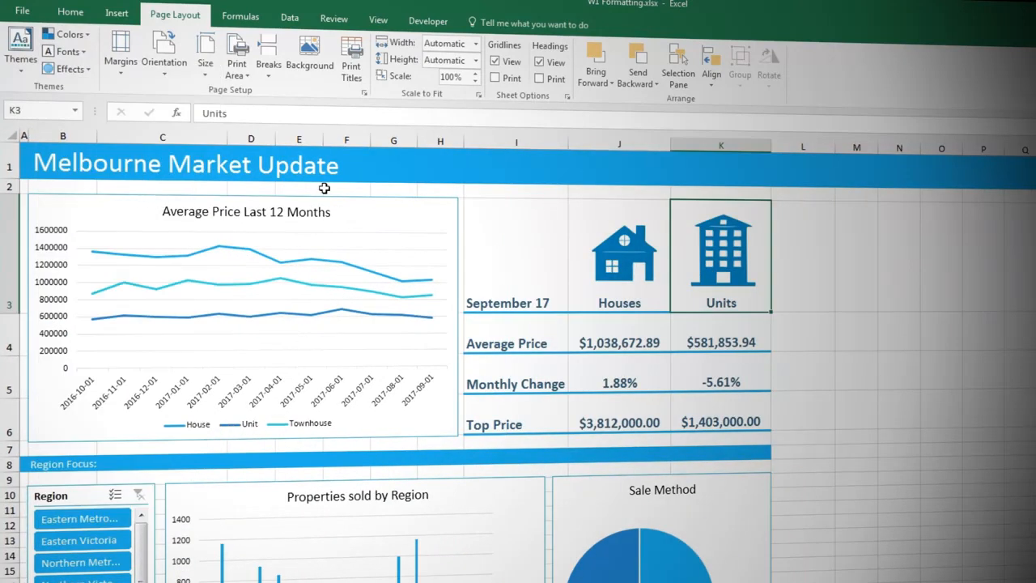